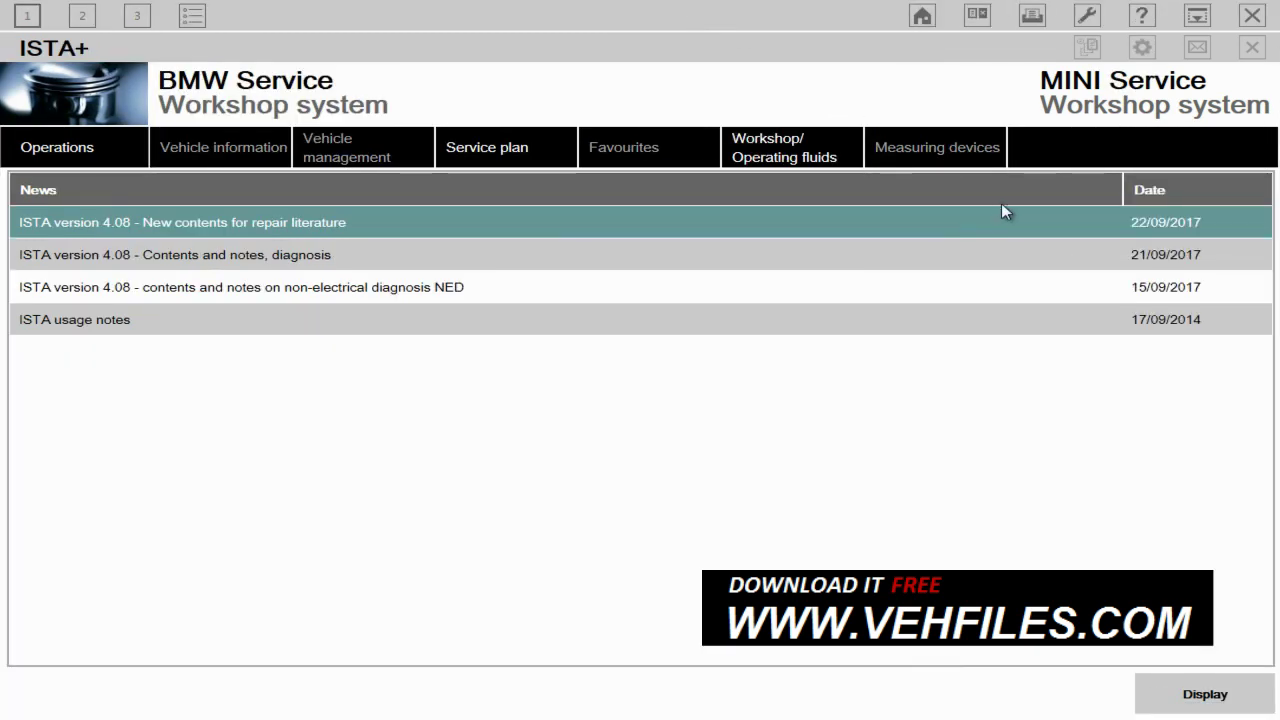
- Check the installed package versions in the administration settings and close the dialog
{"action": "left_click", "coordinate": [1087, 20]}
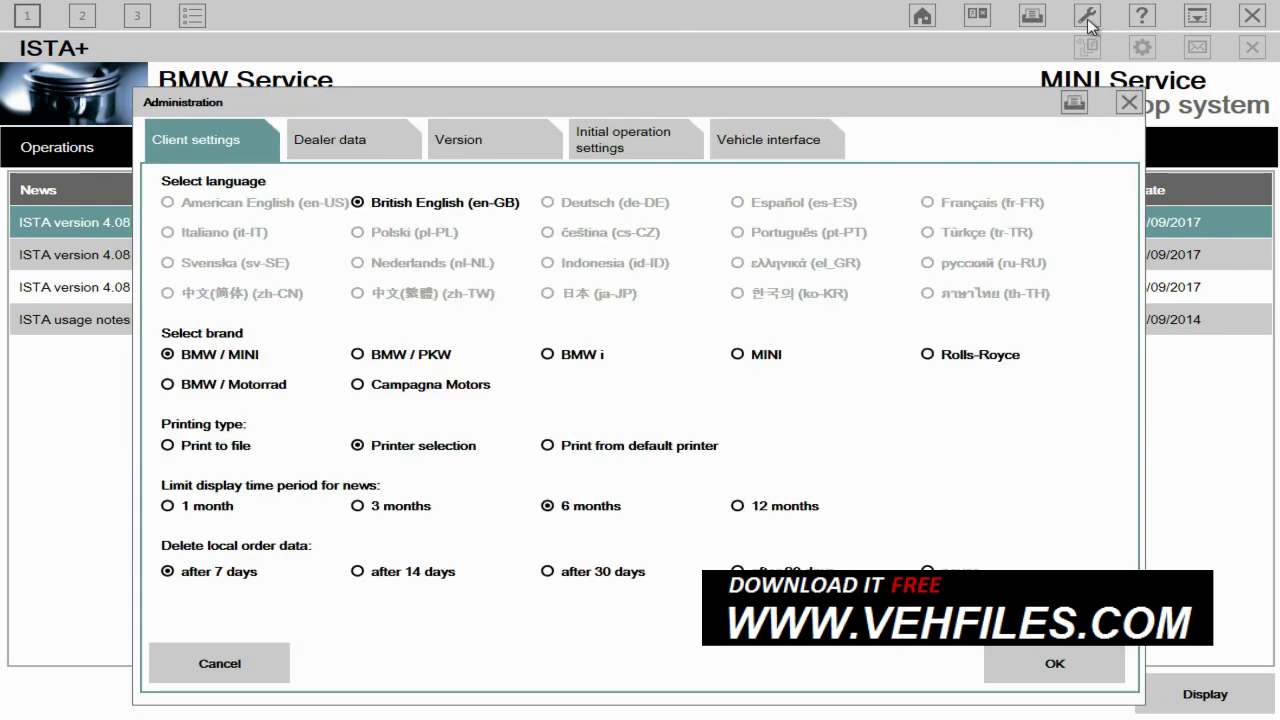
{"action": "left_click", "coordinate": [490, 168]}
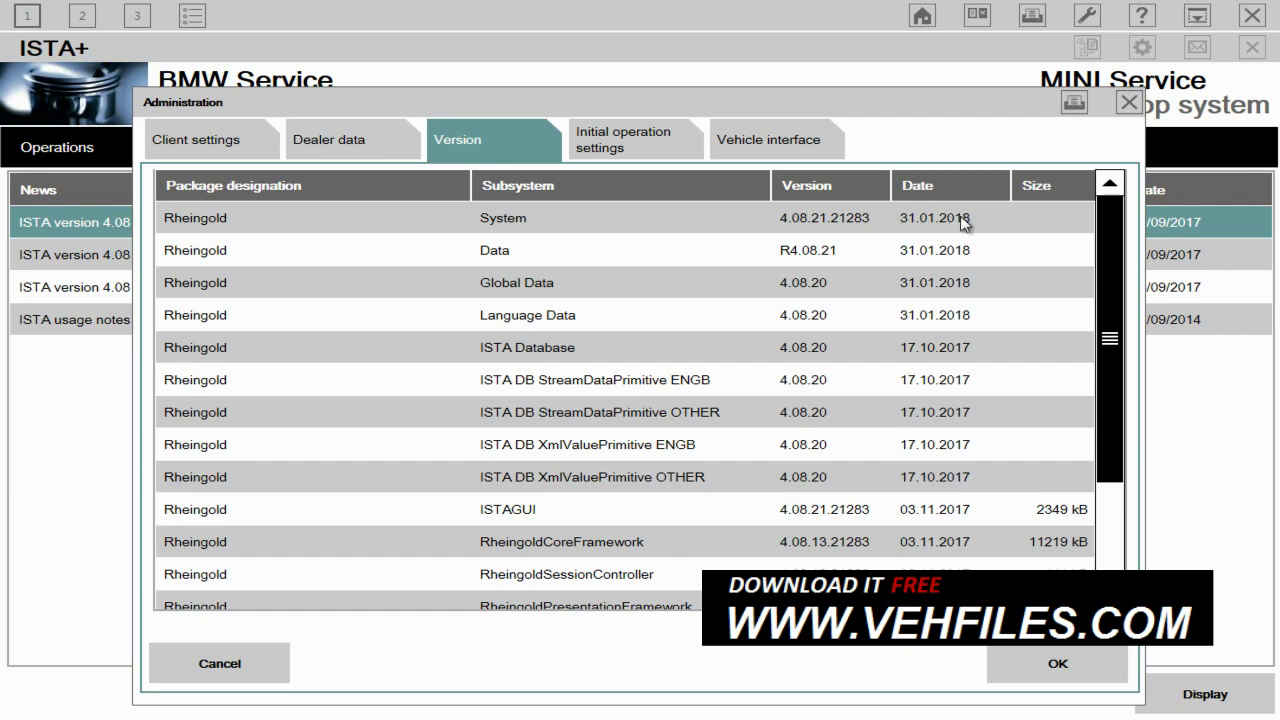
{"action": "left_click", "coordinate": [1050, 663]}
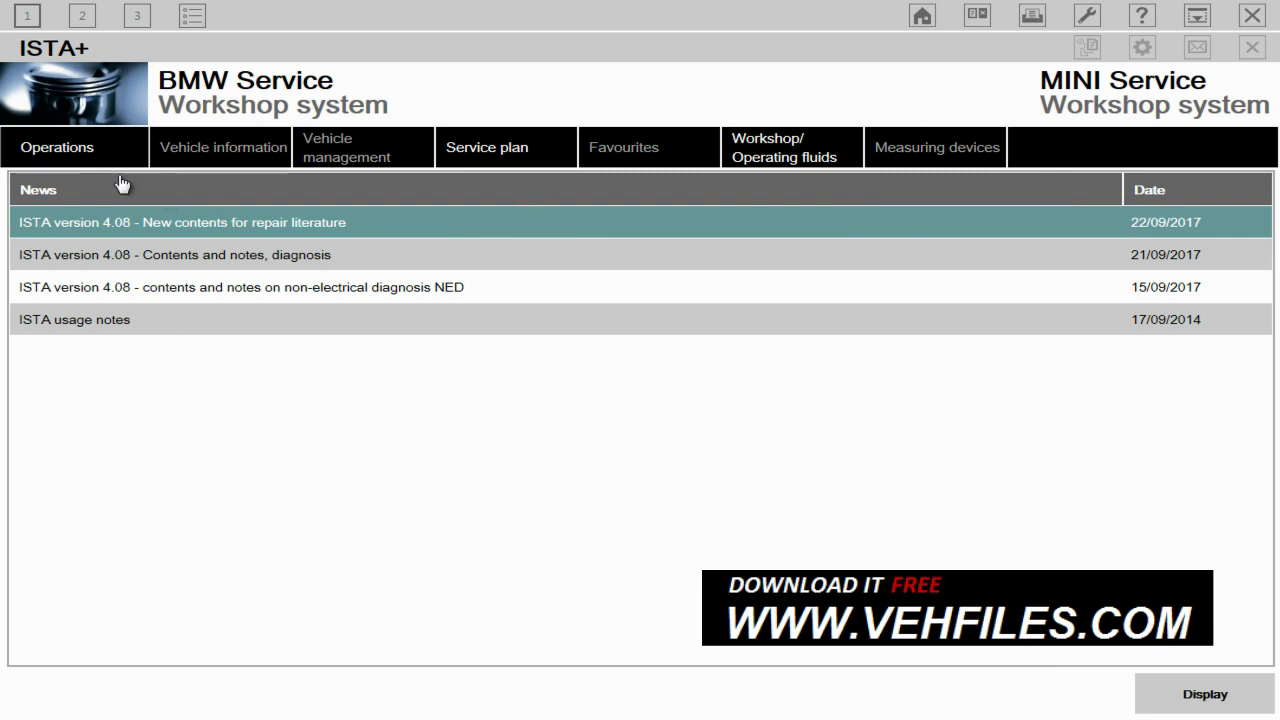
- Start a new operation that reads out the vehicle data with a complete identification
{"action": "left_click", "coordinate": [98, 160]}
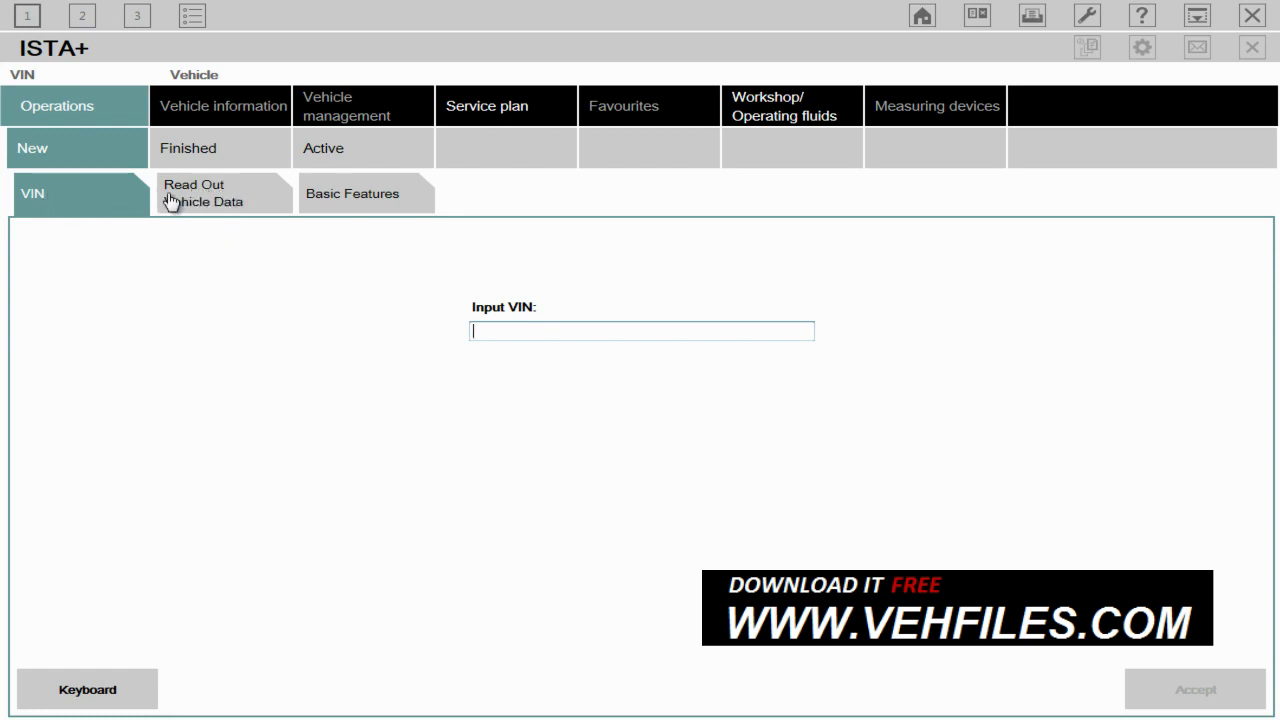
{"action": "left_click", "coordinate": [230, 200]}
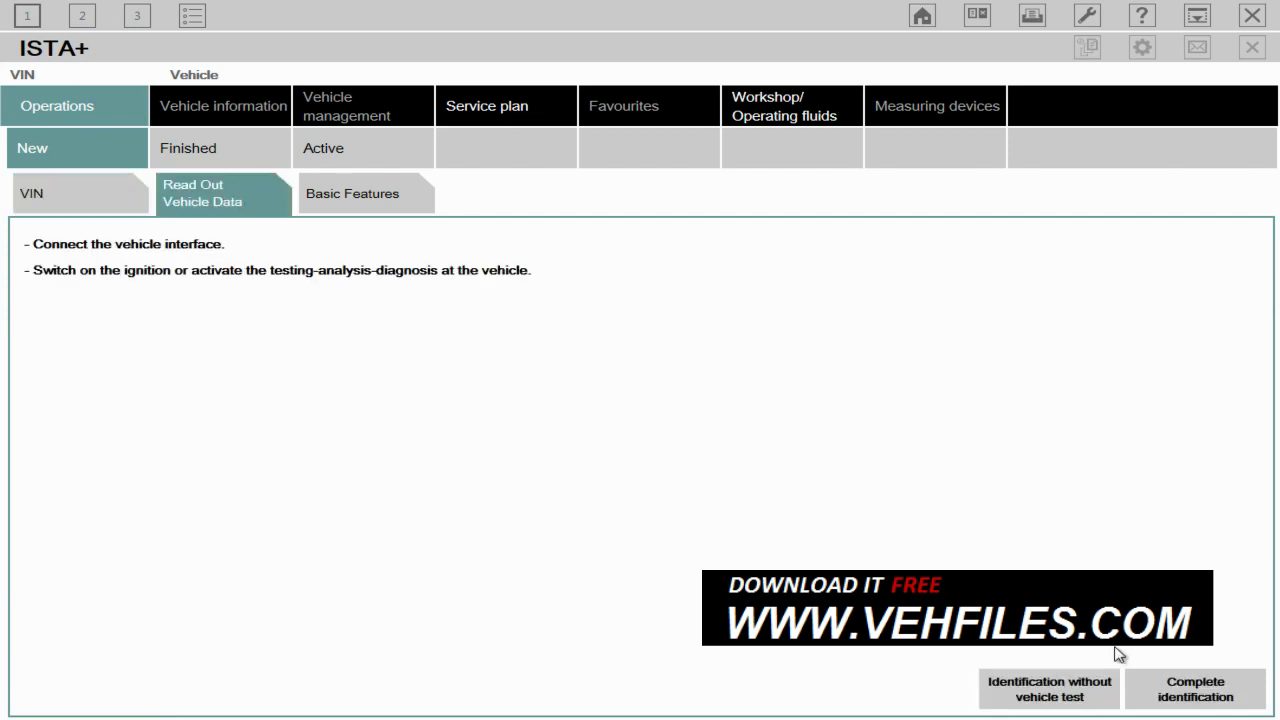
{"action": "left_click", "coordinate": [1180, 692]}
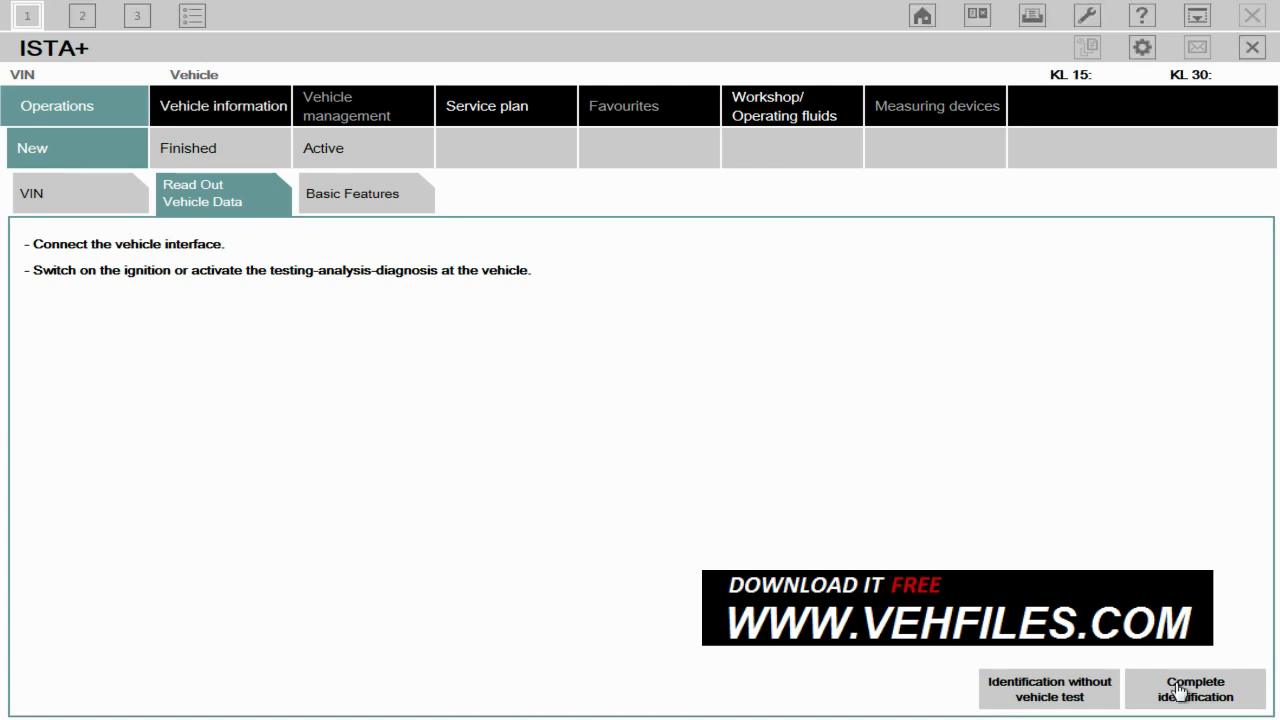
{"action": "left_click", "coordinate": [1180, 690]}
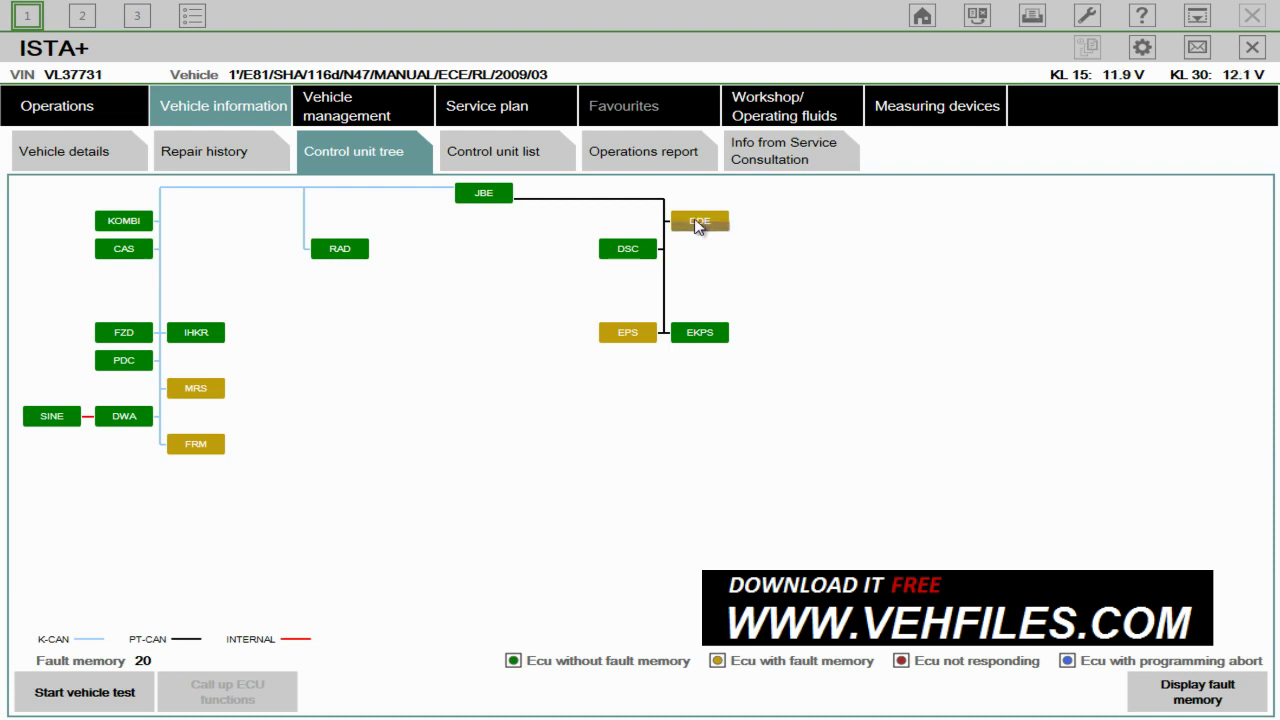
- Inspect the DDE control unit in the control unit tree and call up its ECU functions
{"action": "left_click", "coordinate": [697, 224]}
{"action": "left_click", "coordinate": [625, 334]}
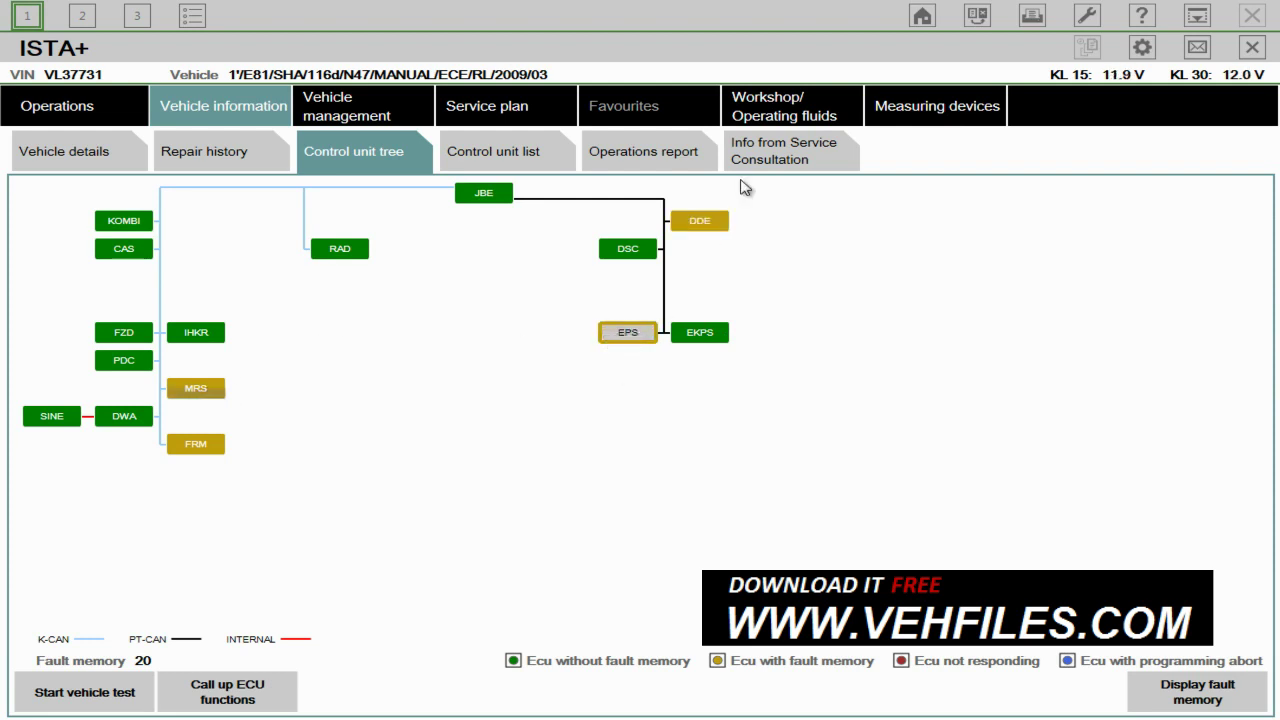
{"action": "left_click", "coordinate": [716, 231]}
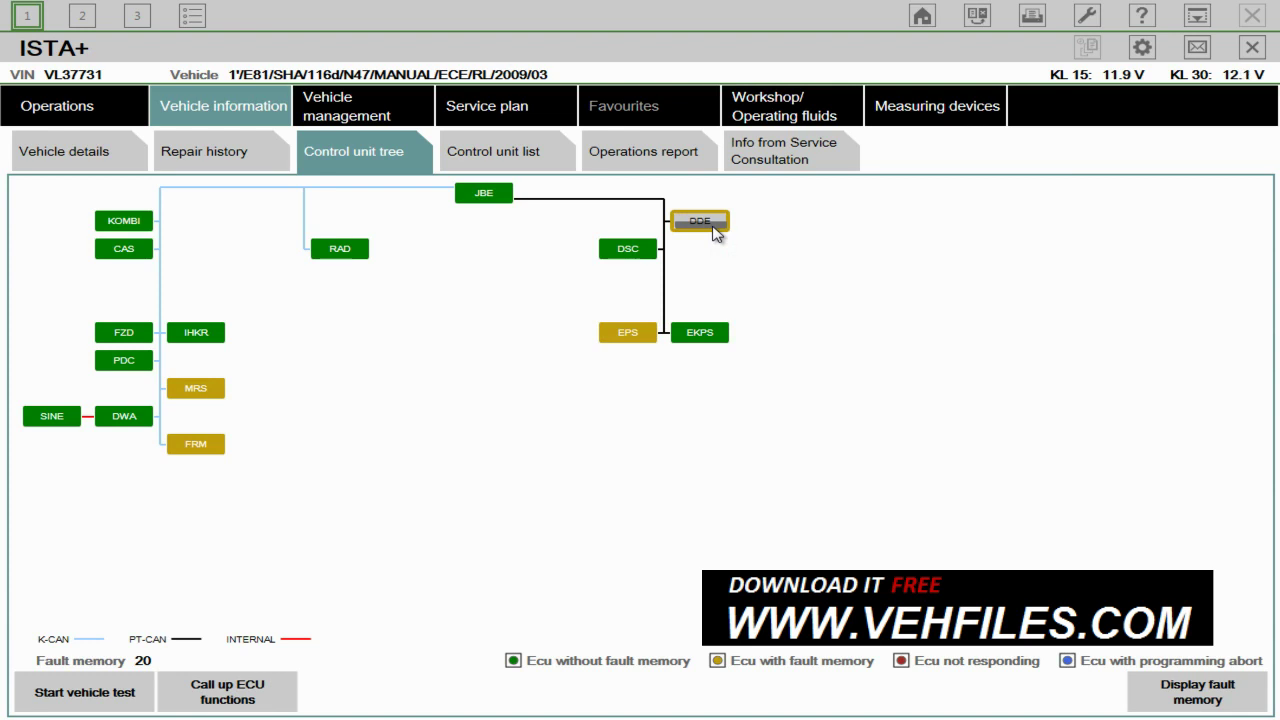
{"action": "mouse_move", "coordinate": [707, 227]}
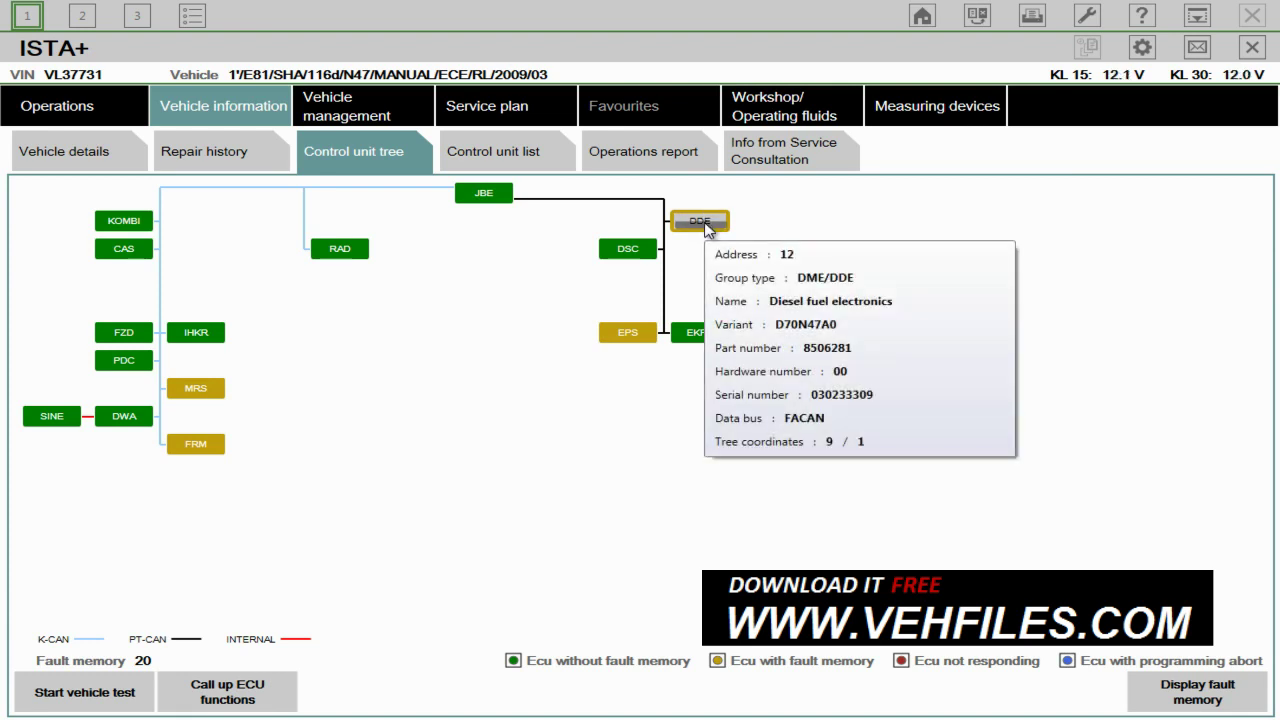
{"action": "left_click", "coordinate": [227, 700]}
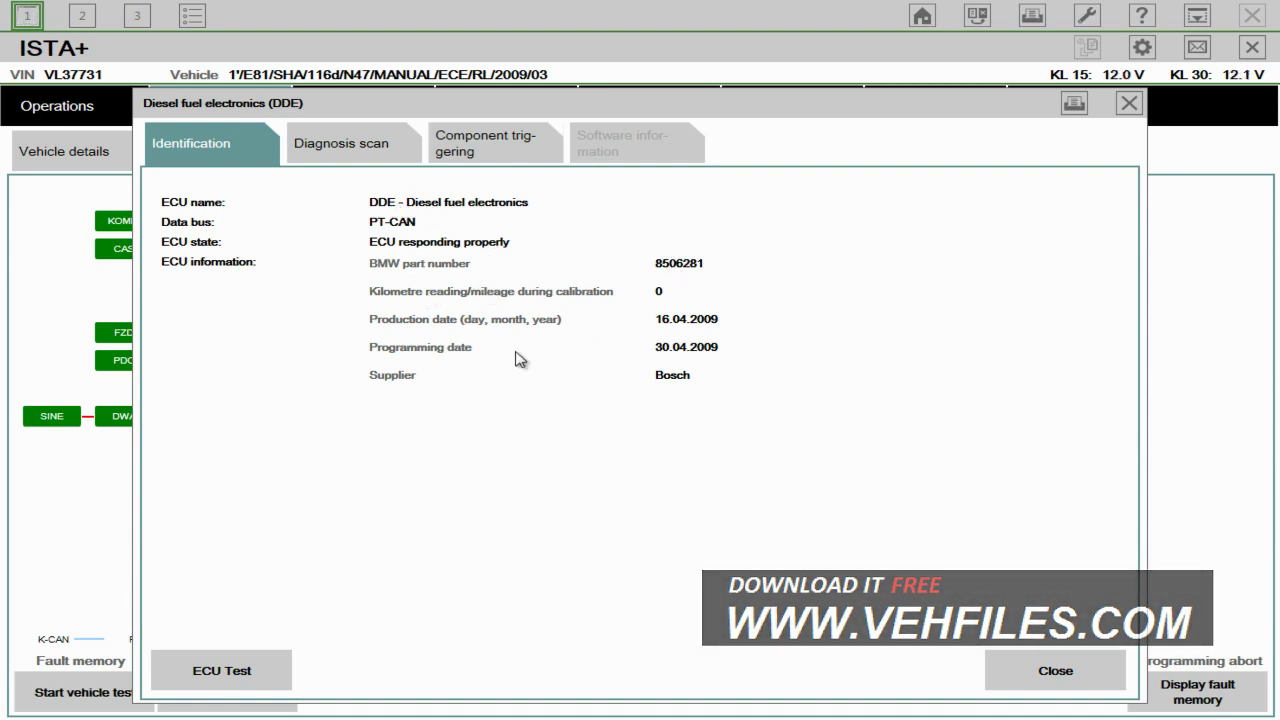
- Read the clutch pedal actuation state in the DDE diagnosis scan, and check the available component triggering functions before closing the dialog
{"action": "left_click", "coordinate": [336, 152]}
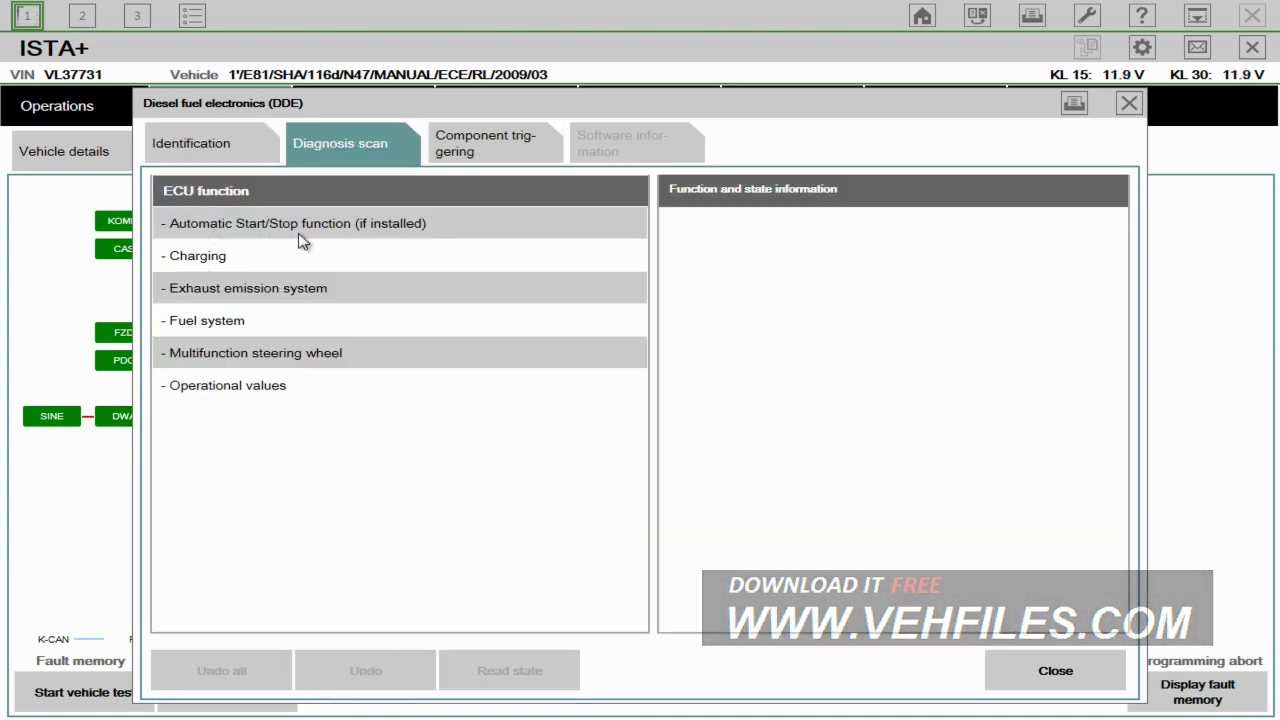
{"action": "left_click", "coordinate": [249, 228]}
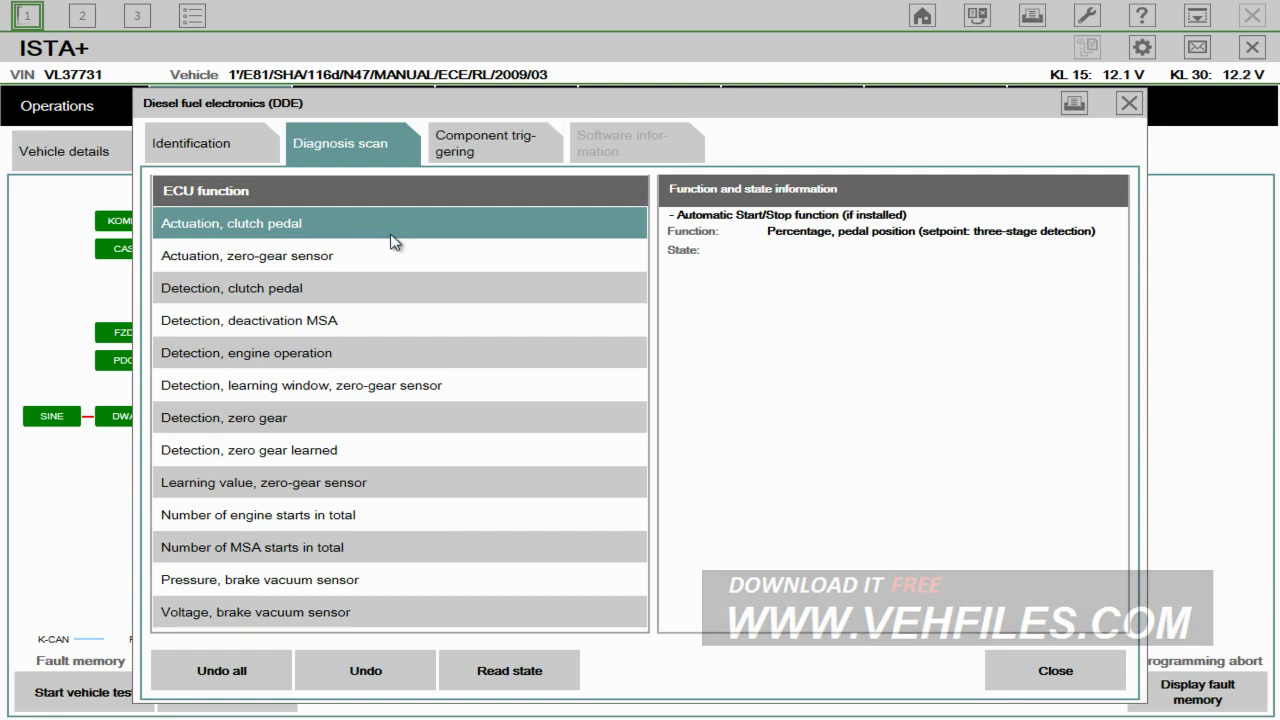
{"action": "left_click", "coordinate": [506, 670]}
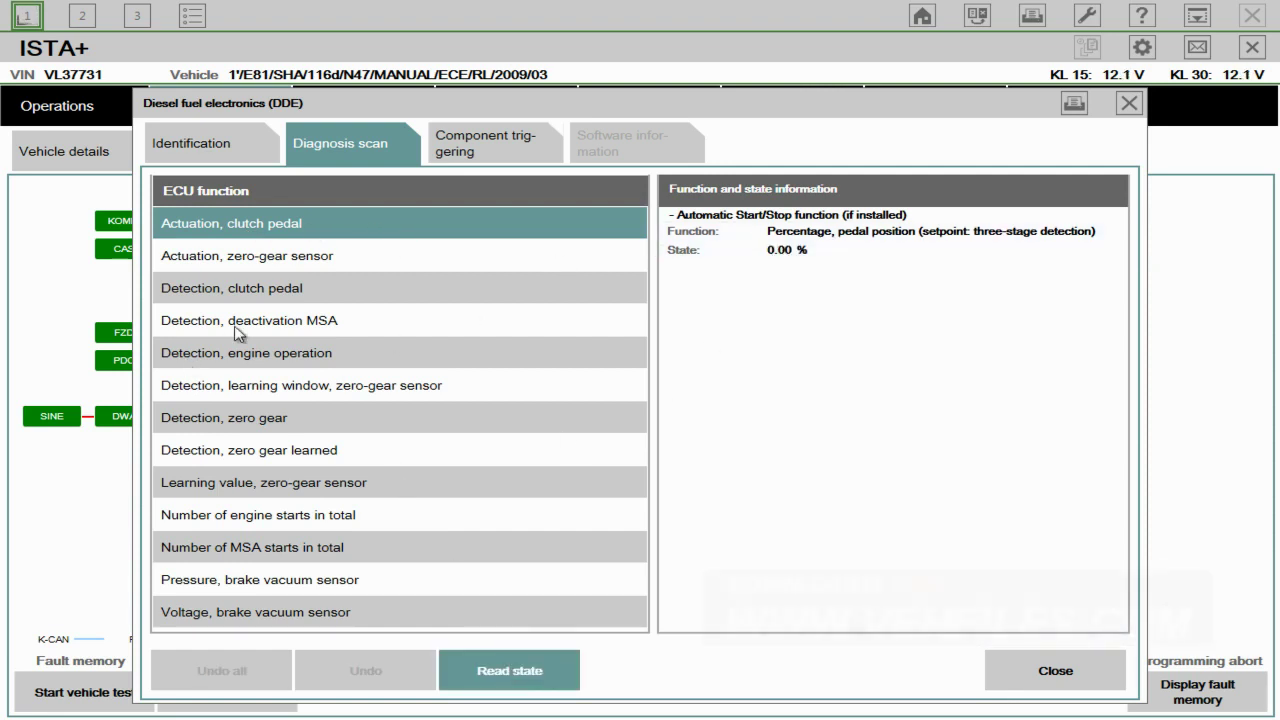
{"action": "left_click", "coordinate": [486, 155]}
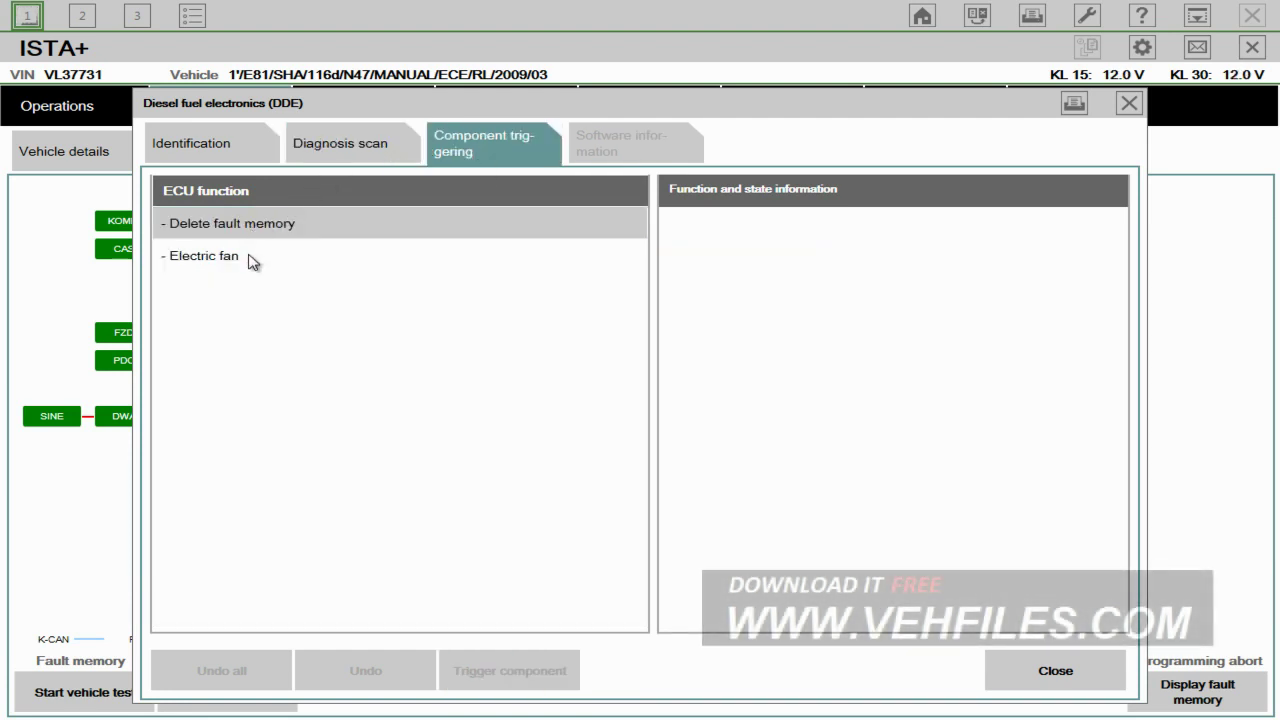
{"action": "left_click", "coordinate": [1043, 671]}
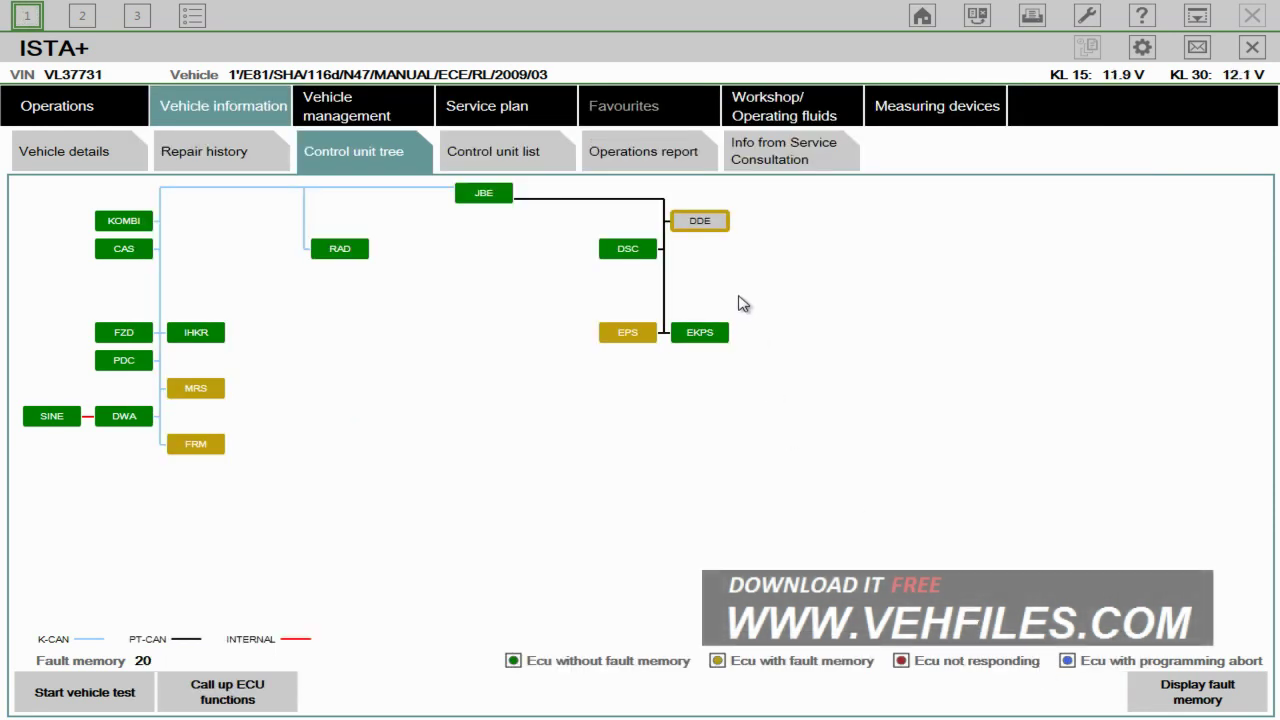
- Display the vehicle's fault memory and look through all the stored fault codes
{"action": "left_click", "coordinate": [1190, 692]}
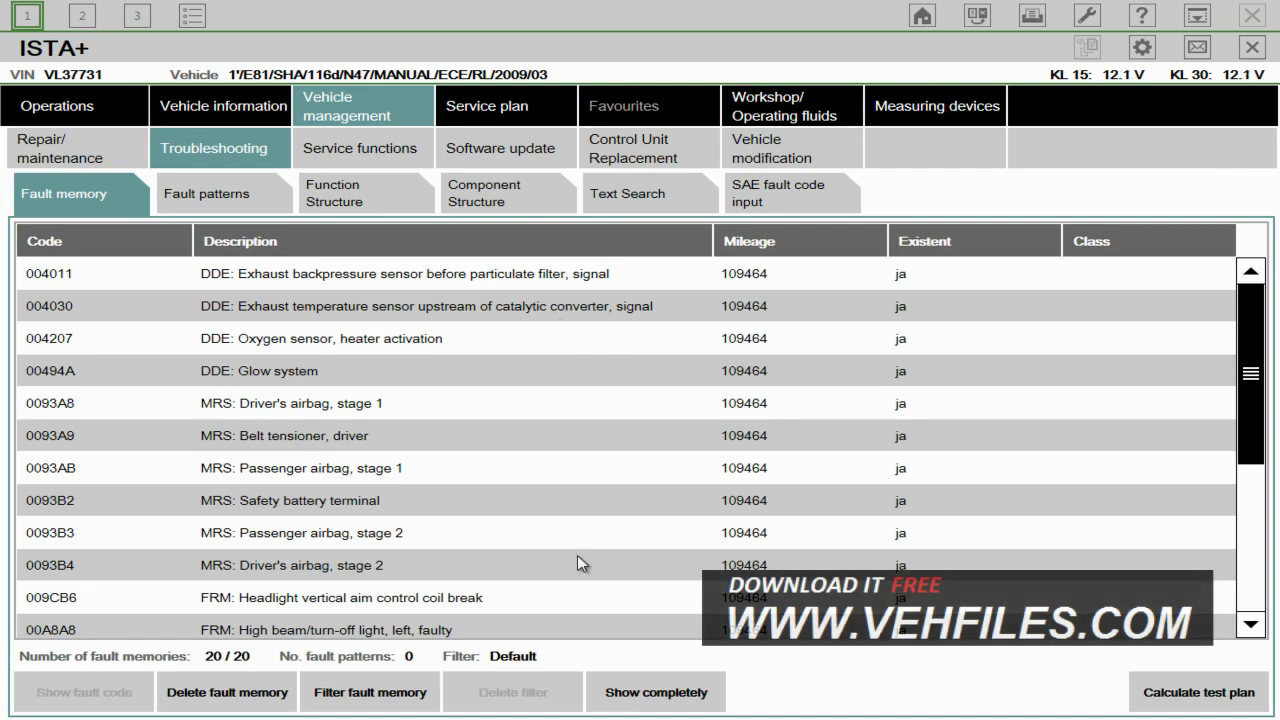
{"action": "left_click_drag", "start_coordinate": [1256, 385], "coordinate": [1256, 318]}
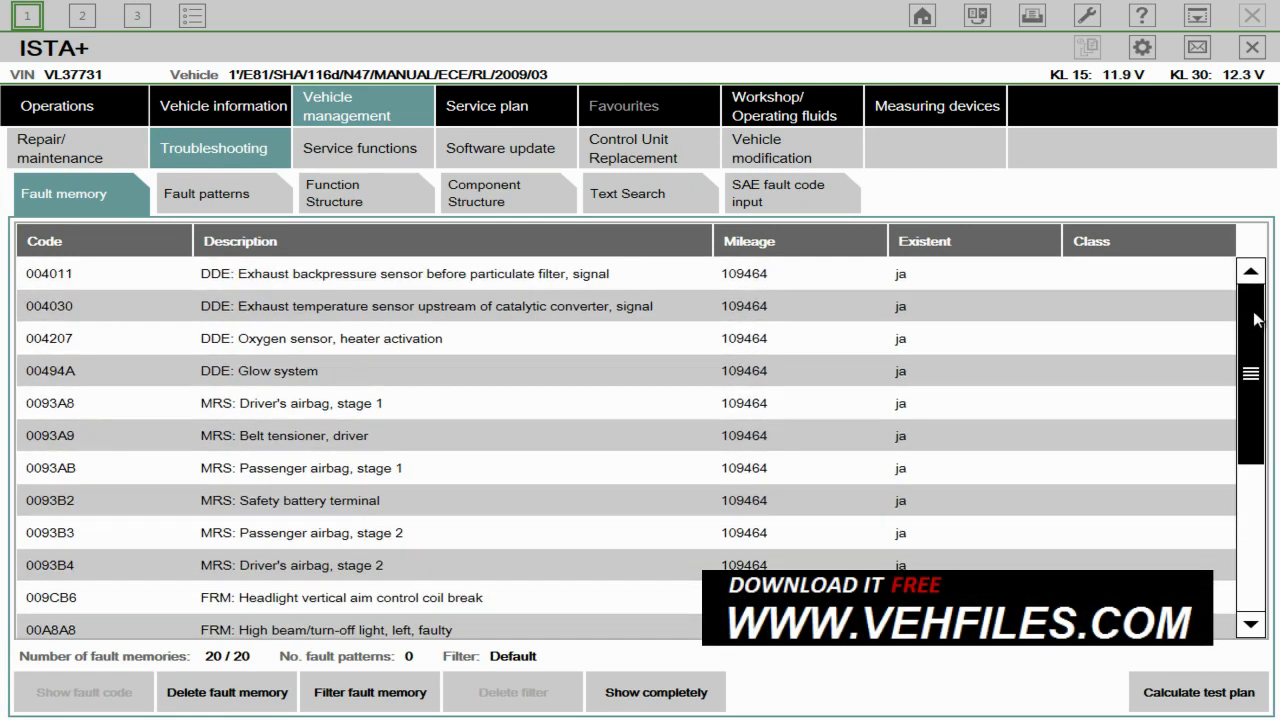
{"action": "left_click", "coordinate": [549, 273]}
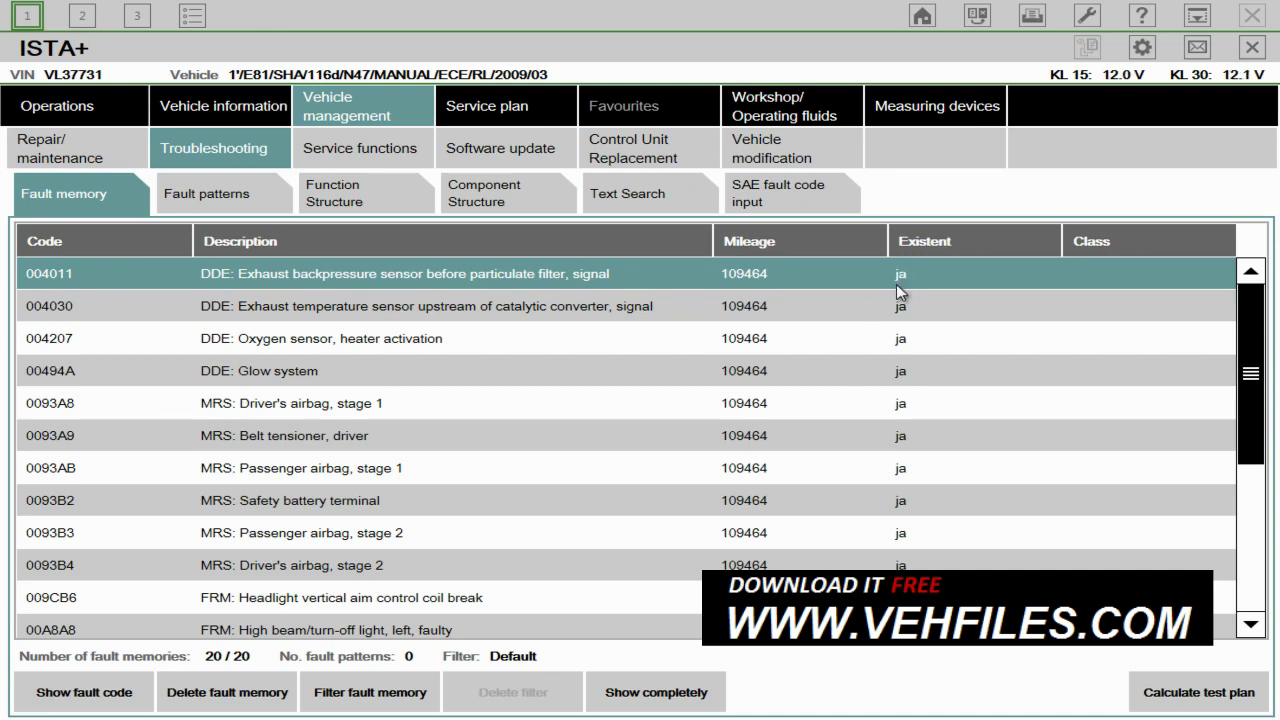
{"action": "left_click", "coordinate": [1083, 16]}
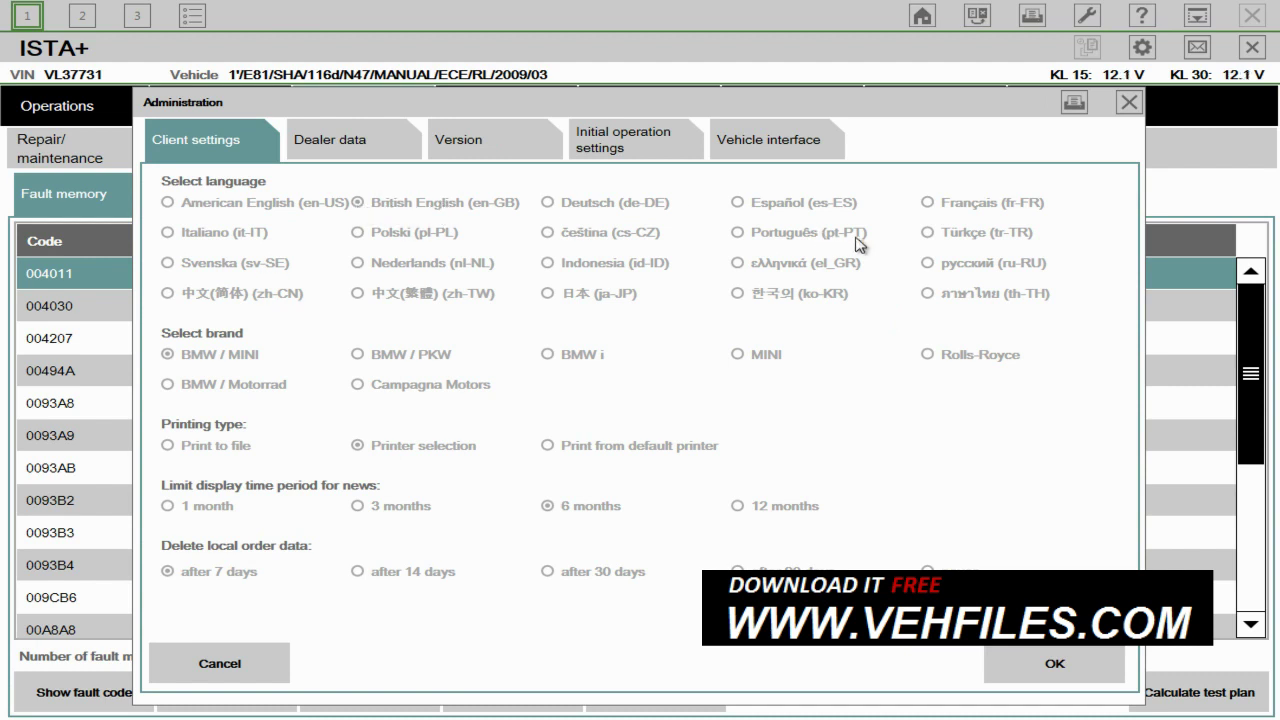
{"action": "left_click", "coordinate": [1133, 100]}
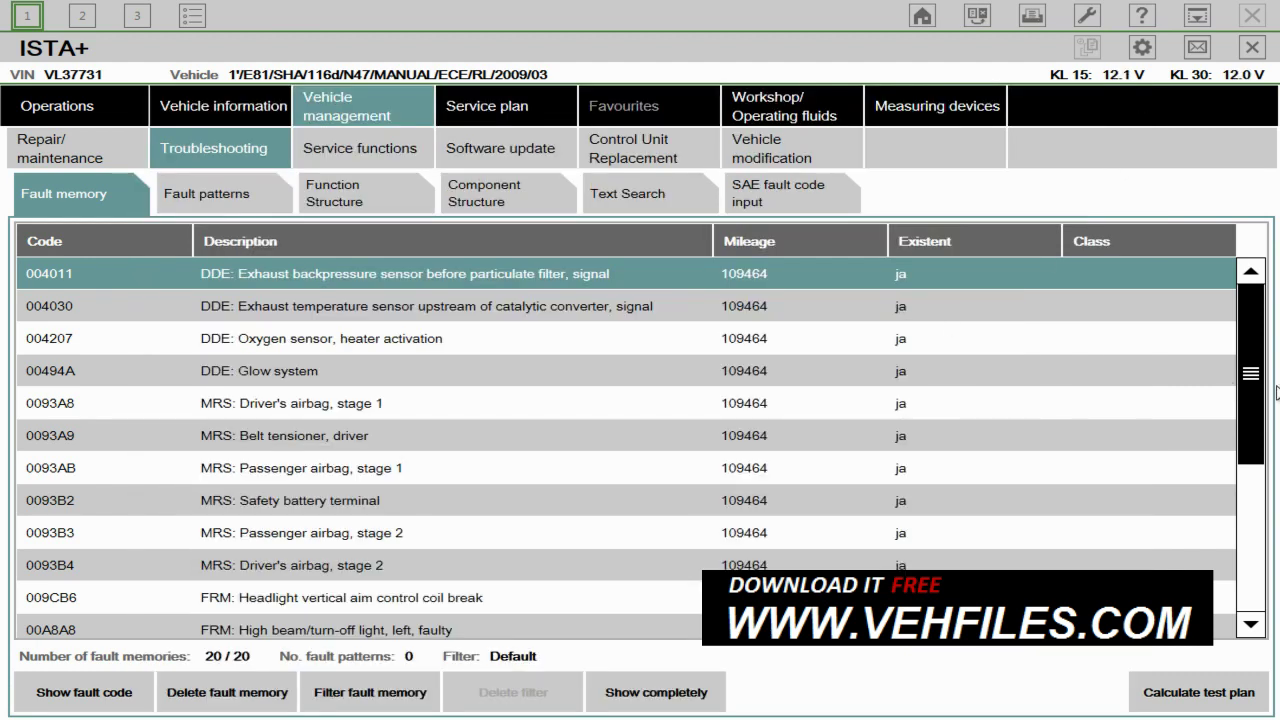
{"action": "scroll", "coordinate": [1254, 374], "scroll_direction": "down", "scroll_amount": 3}
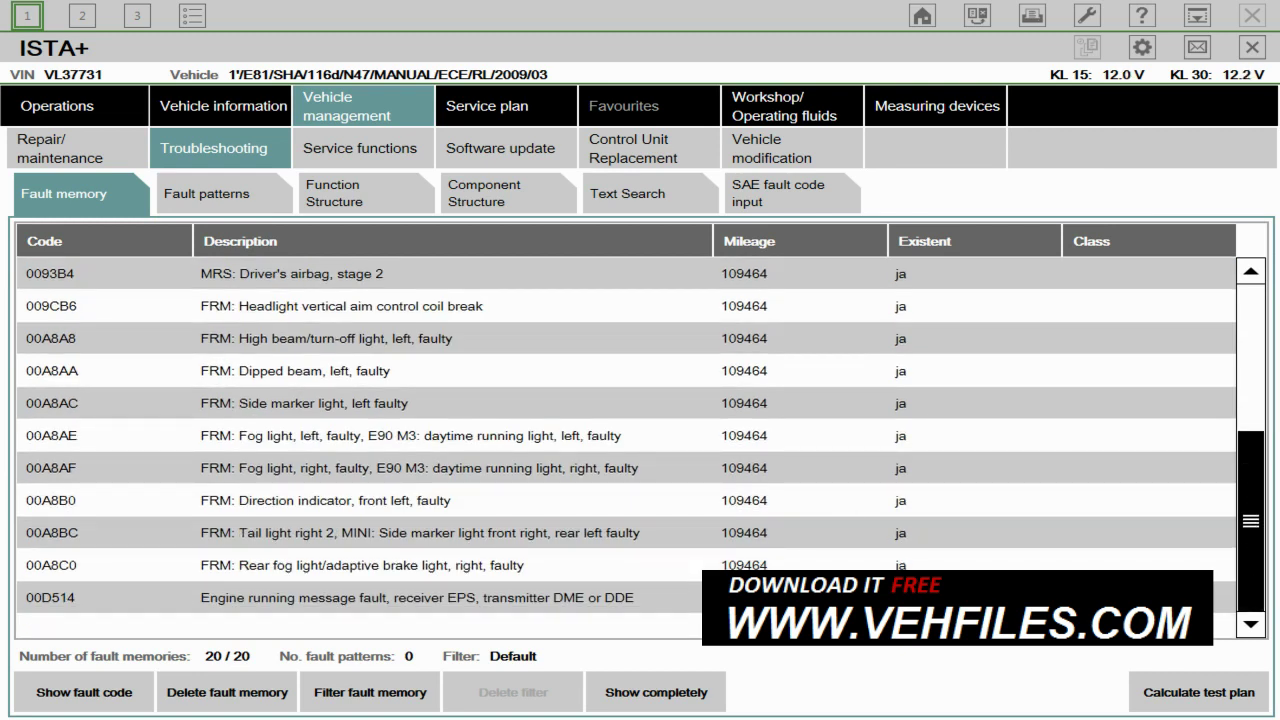
{"action": "left_click_drag", "start_coordinate": [1252, 553], "coordinate": [1250, 372]}
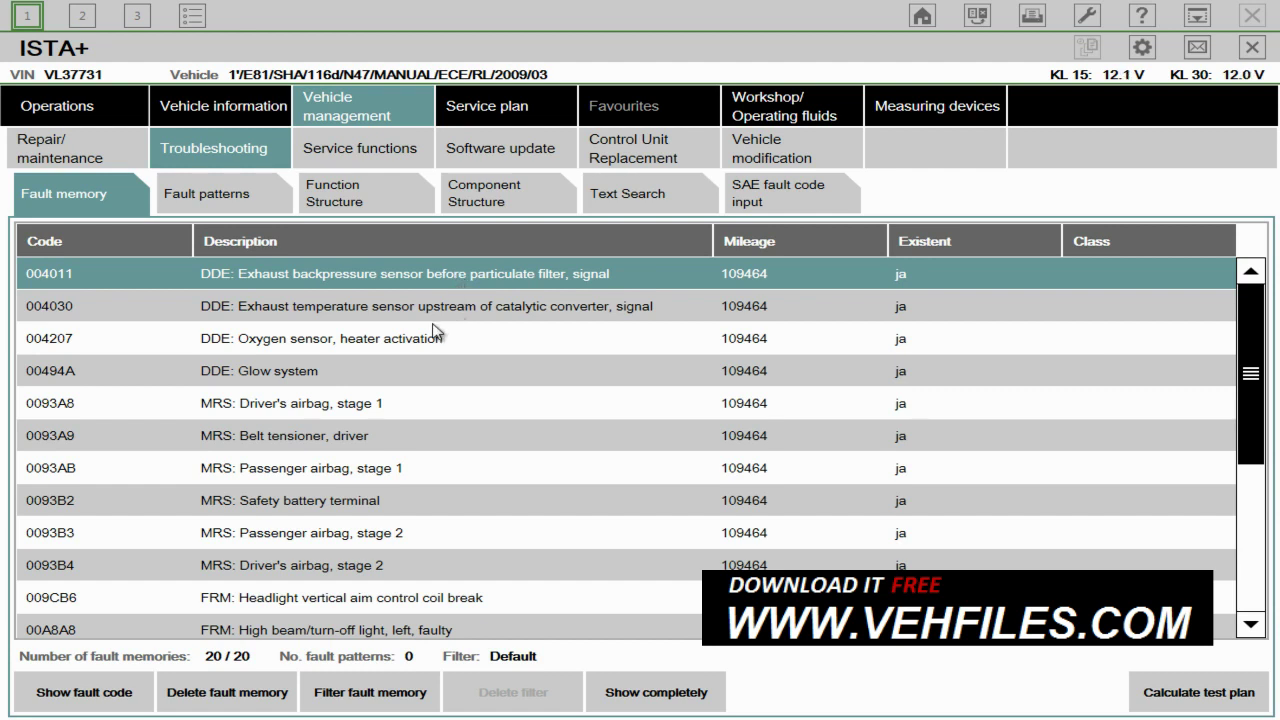
- Select the DDE glow system fault, calculate the test plan and review the listed test procedures
{"action": "left_click", "coordinate": [435, 381]}
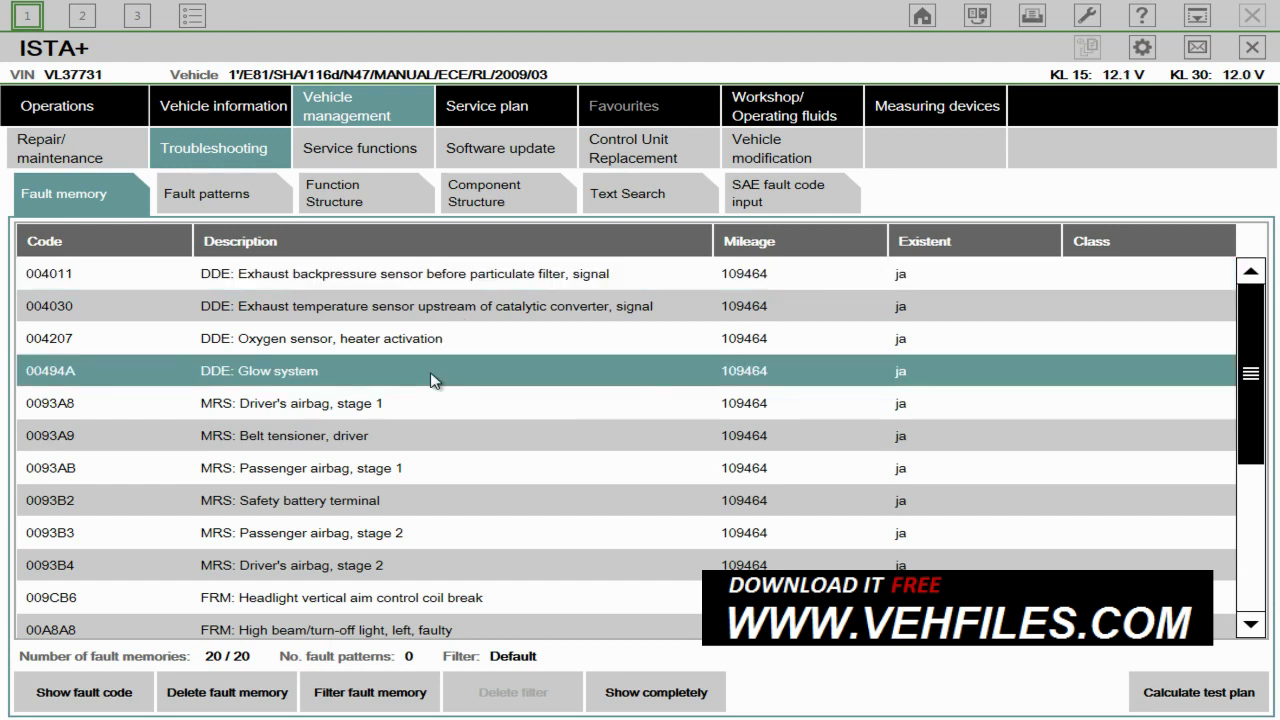
{"action": "left_click", "coordinate": [1185, 698]}
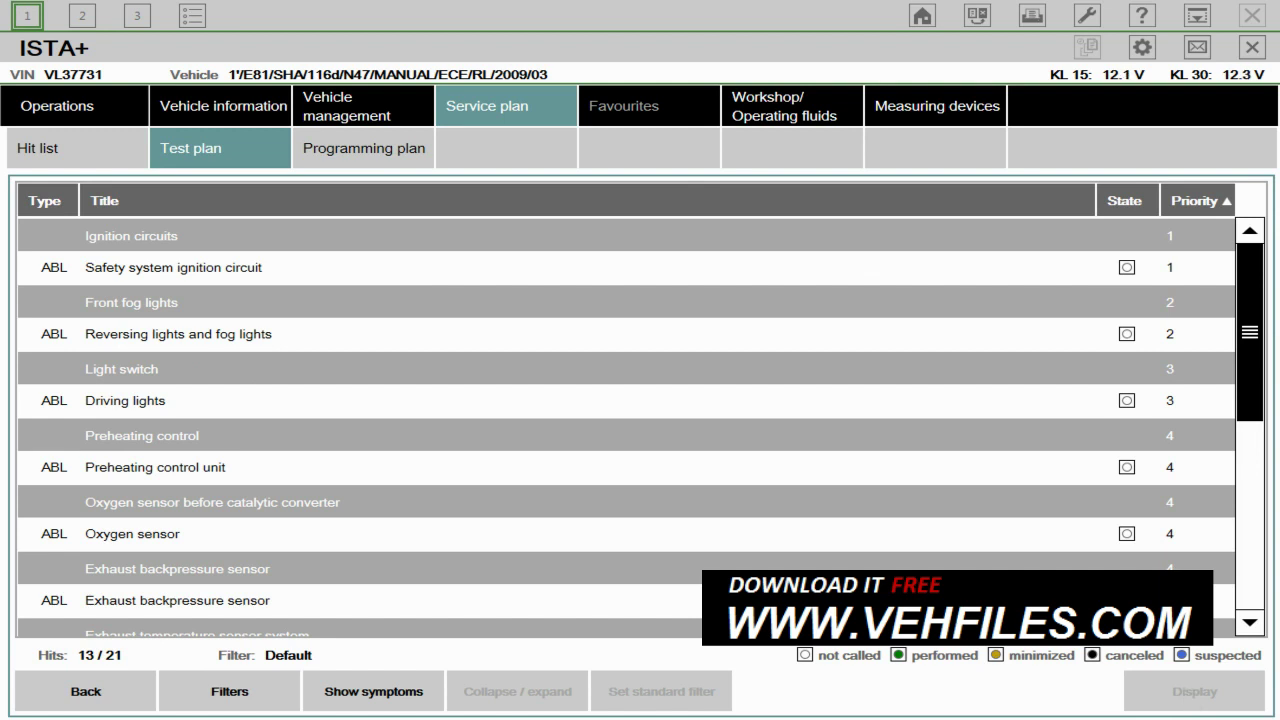
{"action": "left_click_drag", "start_coordinate": [1256, 352], "coordinate": [1256, 575]}
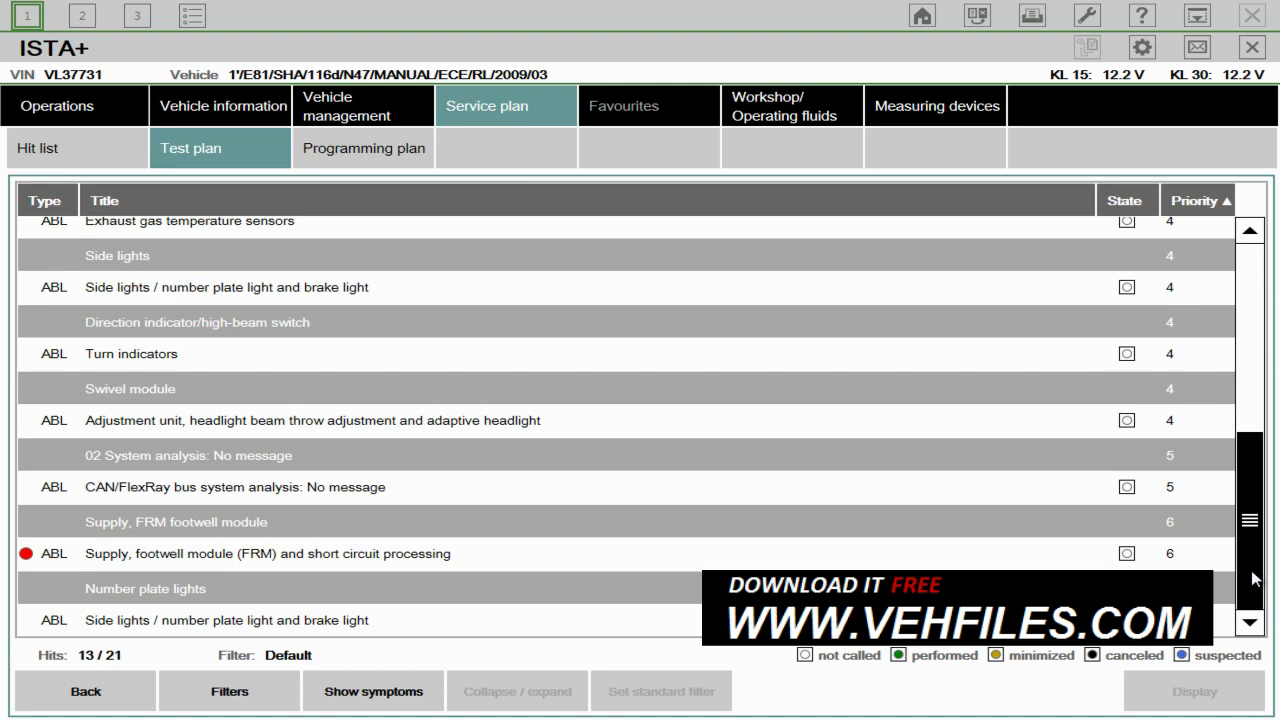
{"action": "left_click_drag", "start_coordinate": [1251, 570], "coordinate": [1248, 243]}
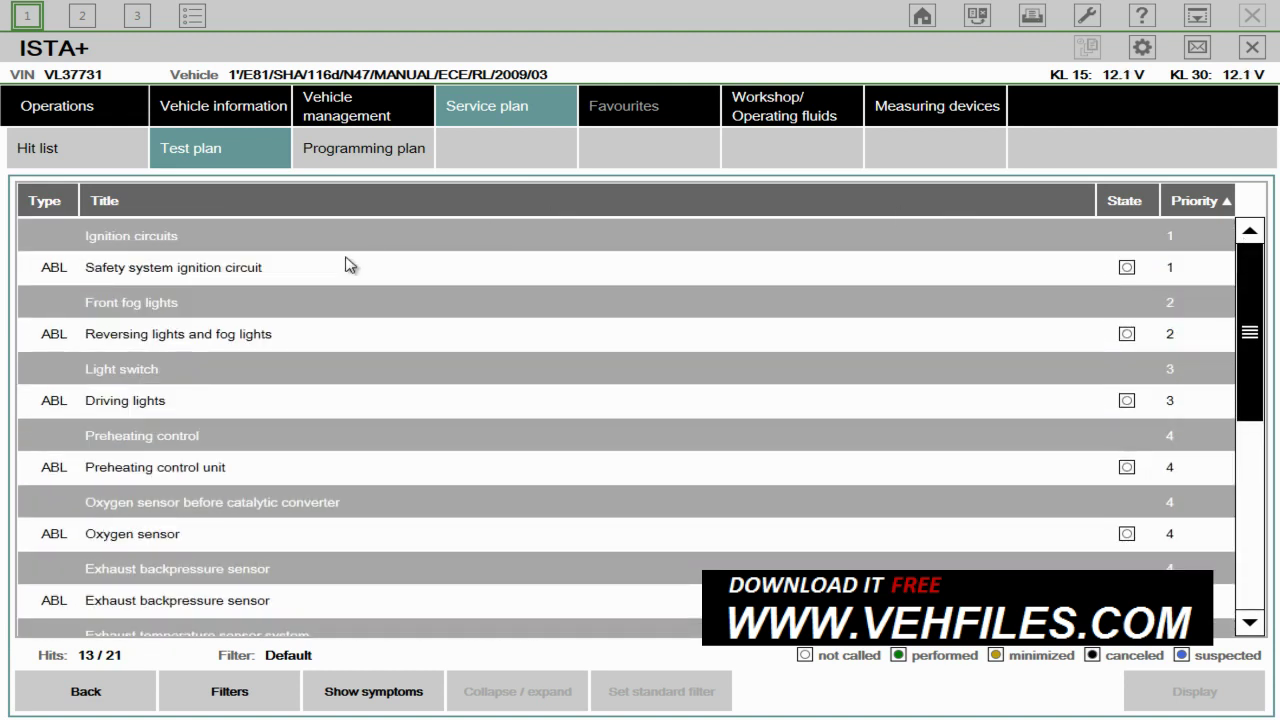
- Open the Safety system ignition circuit procedure and examine its wiring diagram and functional description
{"action": "left_click", "coordinate": [186, 277]}
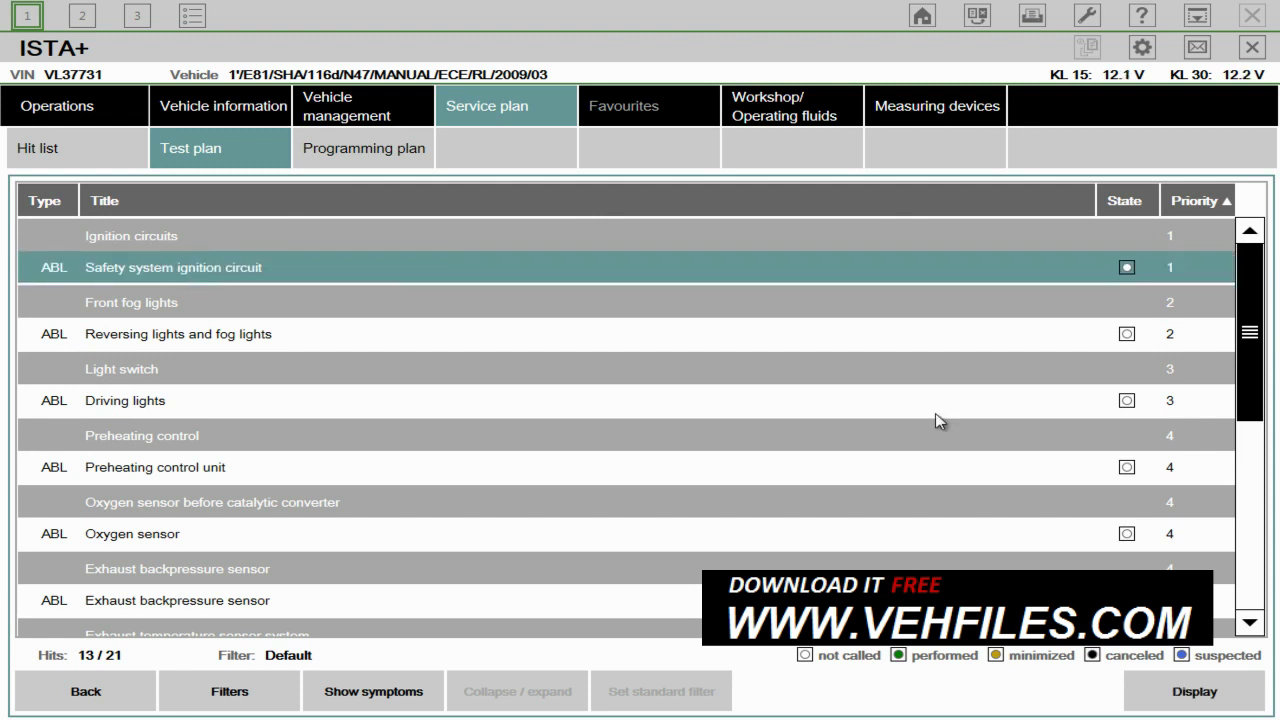
{"action": "left_click", "coordinate": [1178, 690]}
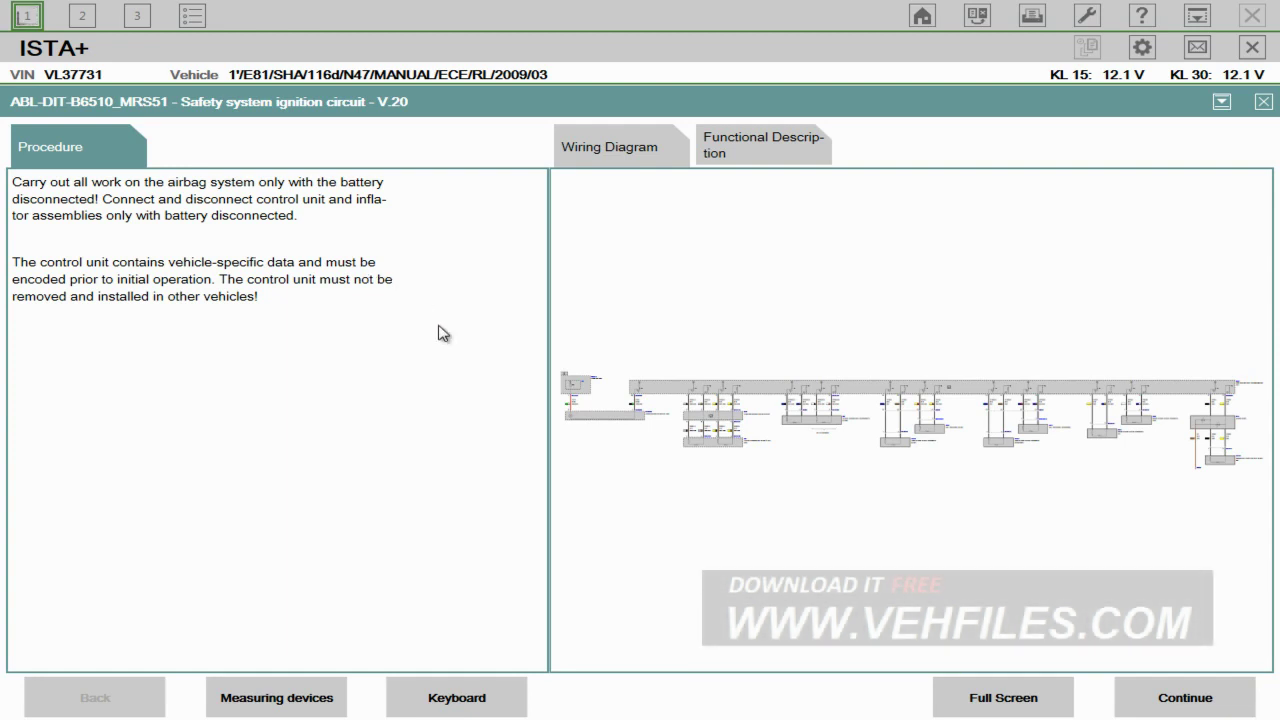
{"action": "left_click", "coordinate": [716, 443]}
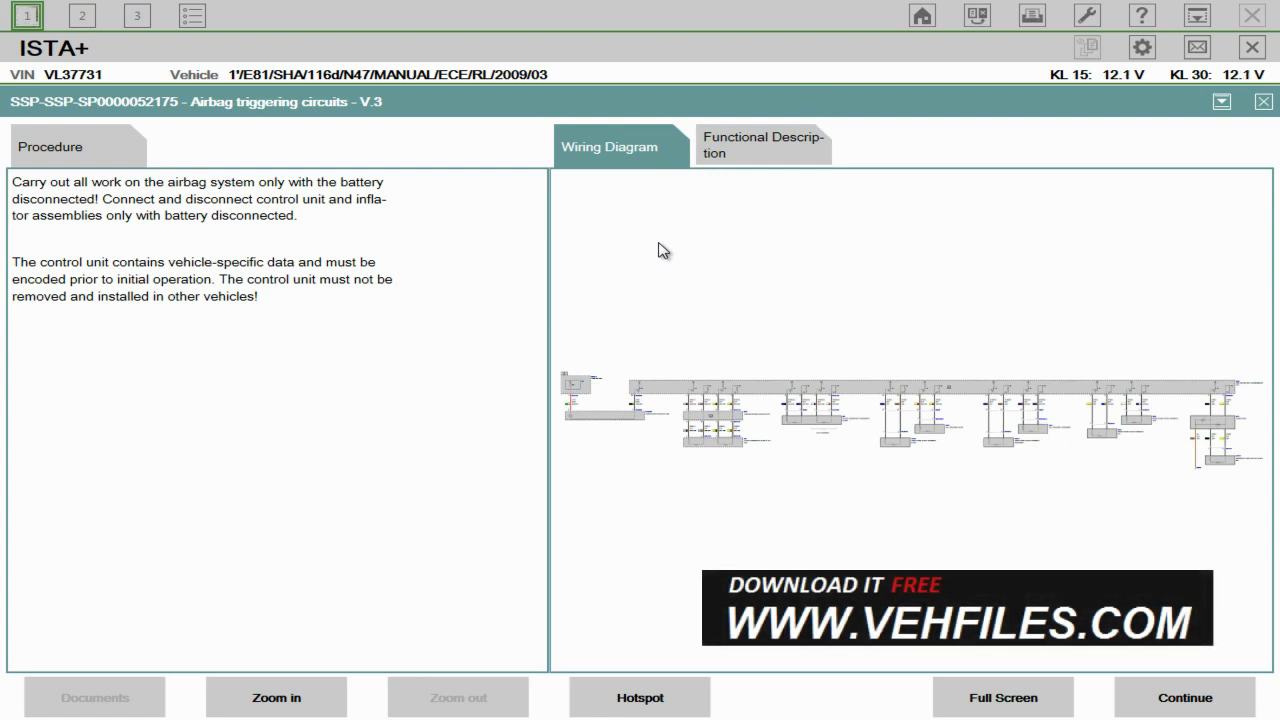
{"action": "left_click", "coordinate": [731, 160]}
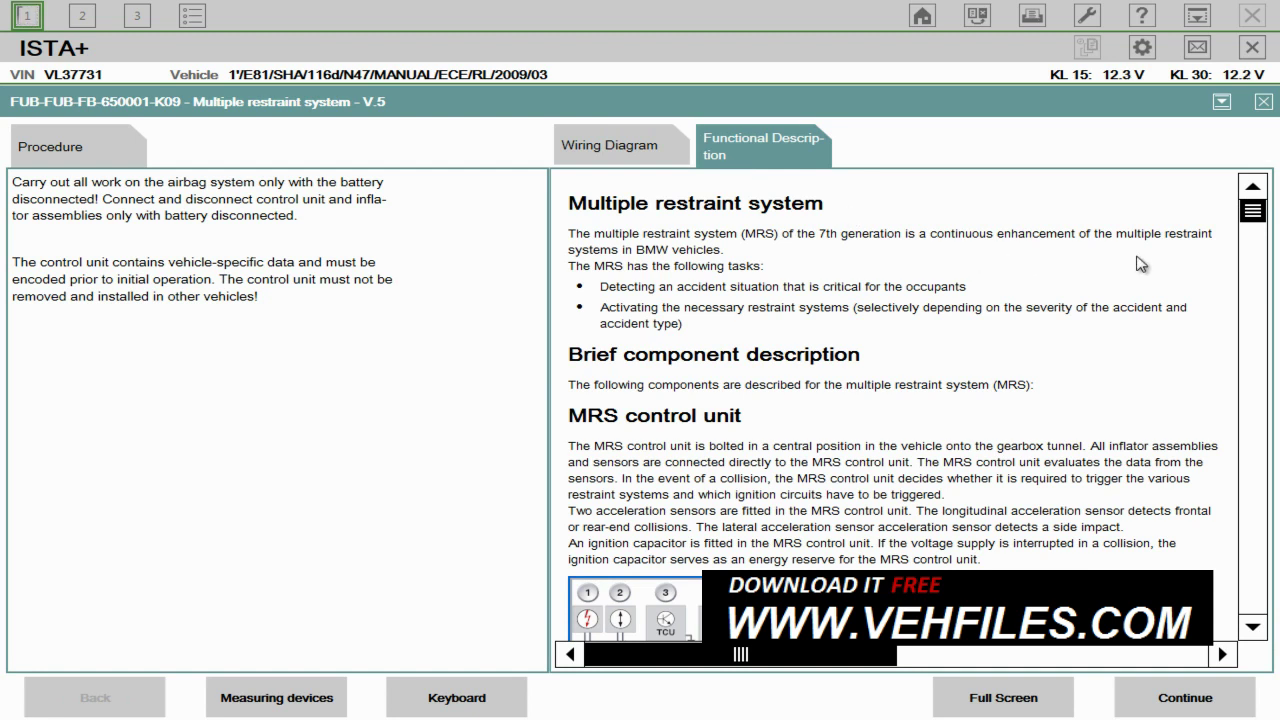
{"action": "left_click_drag", "start_coordinate": [1252, 212], "coordinate": [1253, 483]}
- Continue the procedure to the fault data and show the details of fault 0093A8, driver's airbag, stage 1
{"action": "left_click", "coordinate": [1195, 700]}
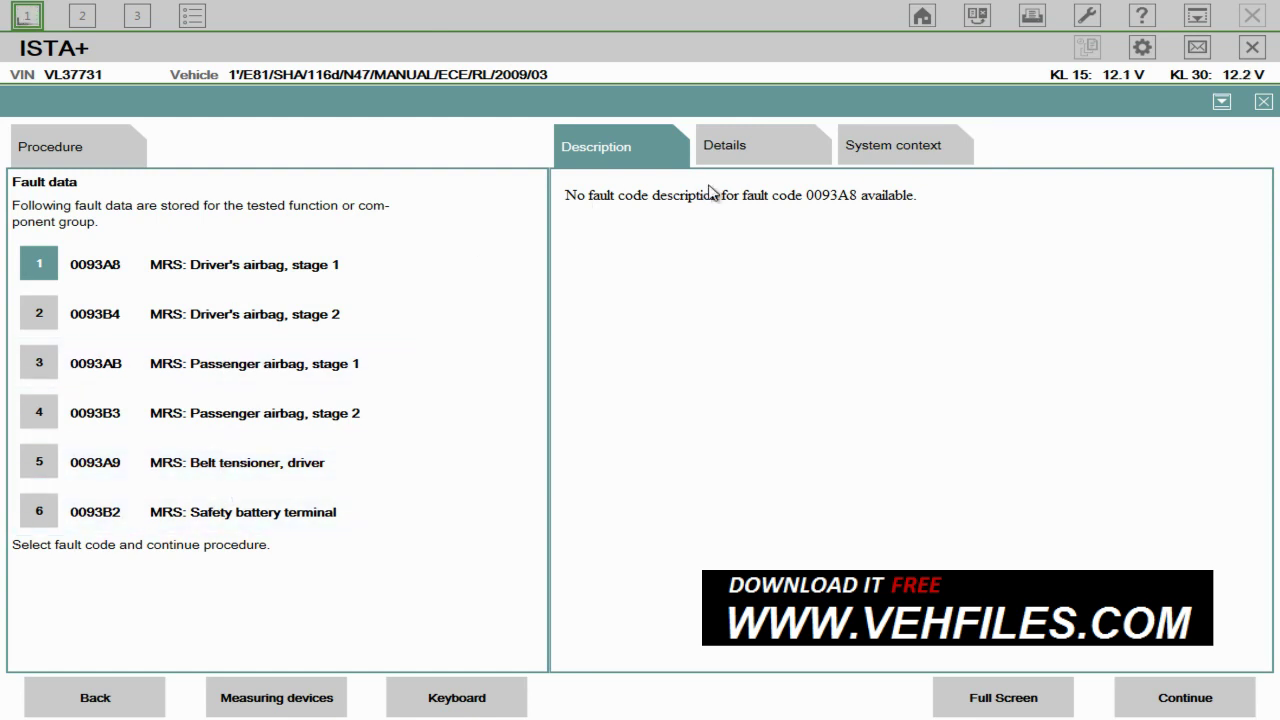
{"action": "double_click", "coordinate": [838, 197]}
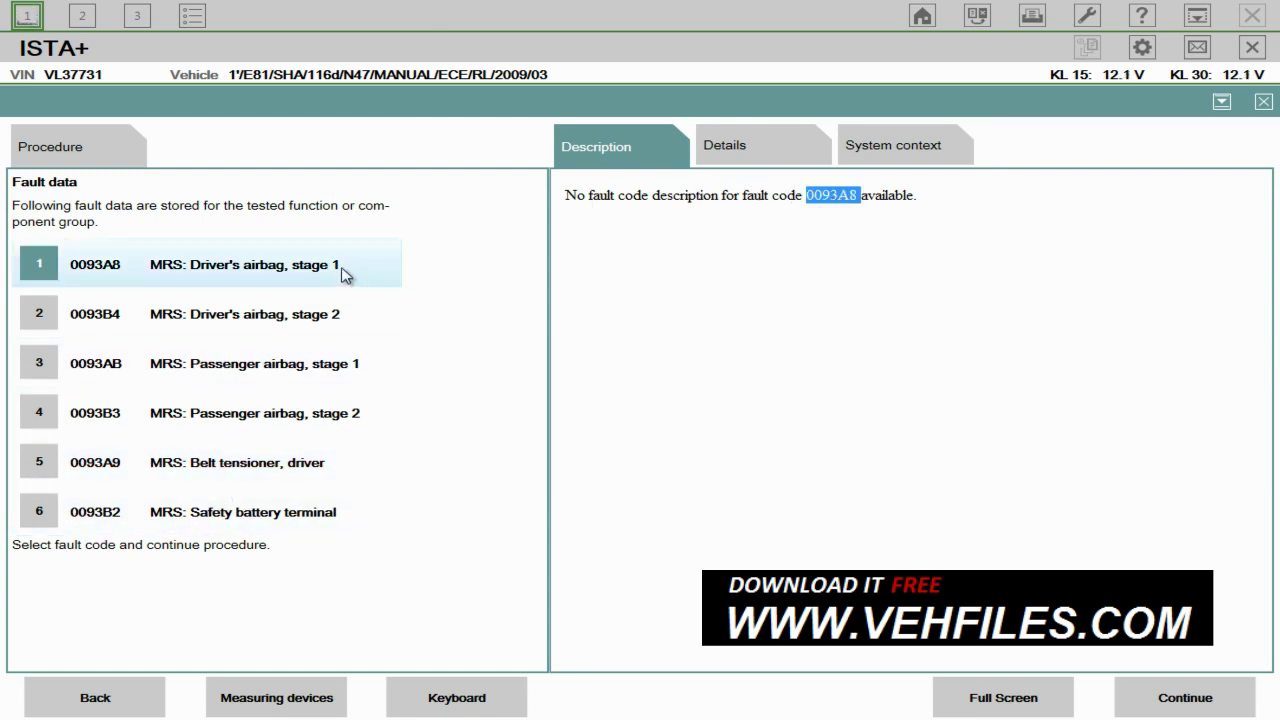
{"action": "left_click", "coordinate": [343, 272]}
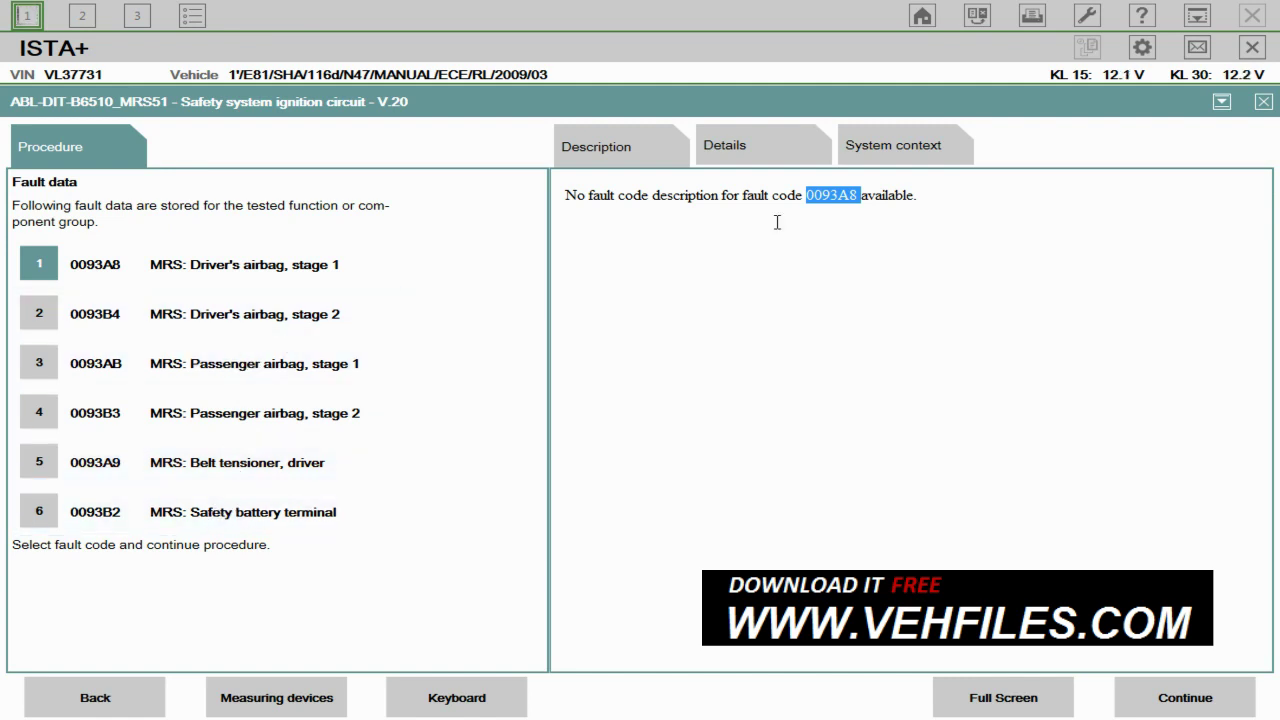
{"action": "left_click", "coordinate": [708, 148]}
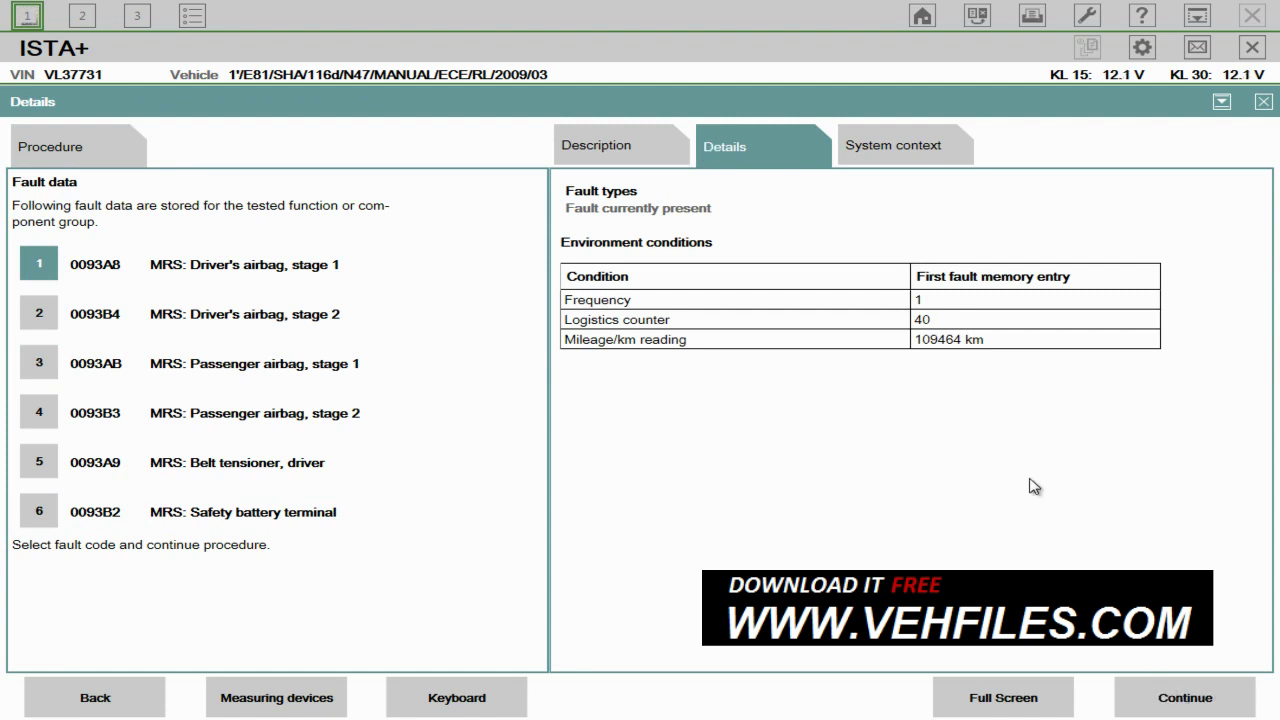
- Examine the system context and description of fault 0093A8 and continue the airbag triggering circuits procedure
{"action": "left_click", "coordinate": [890, 160]}
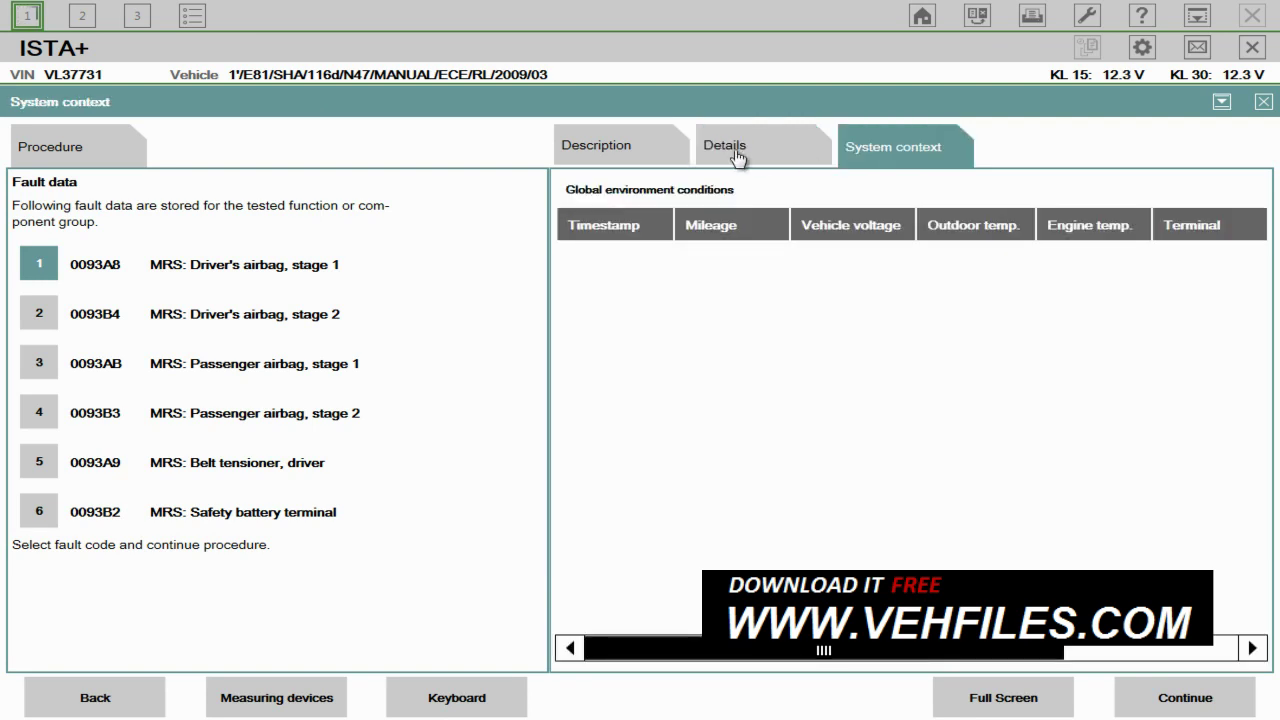
{"action": "left_click", "coordinate": [668, 158]}
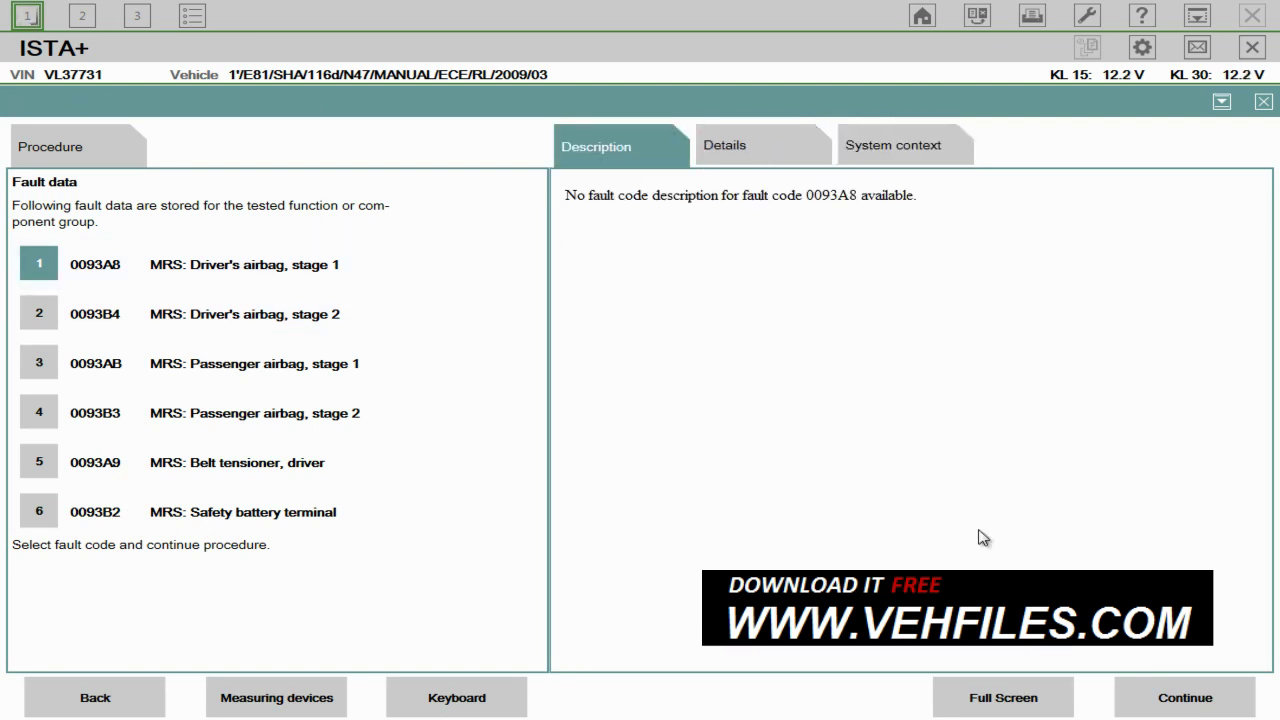
{"action": "left_click", "coordinate": [1149, 703]}
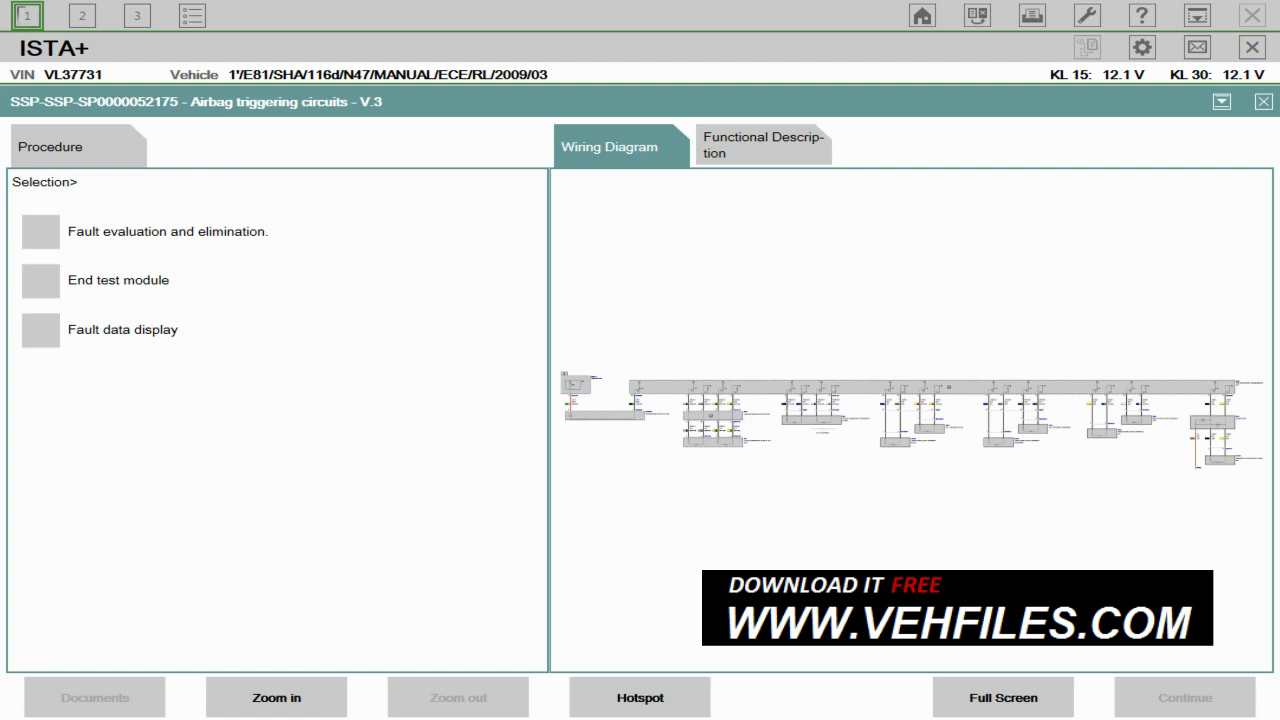
- Close ISTA+ and switch to ISTA-P, starting it for BMW cars
{"action": "left_click", "coordinate": [1253, 48]}
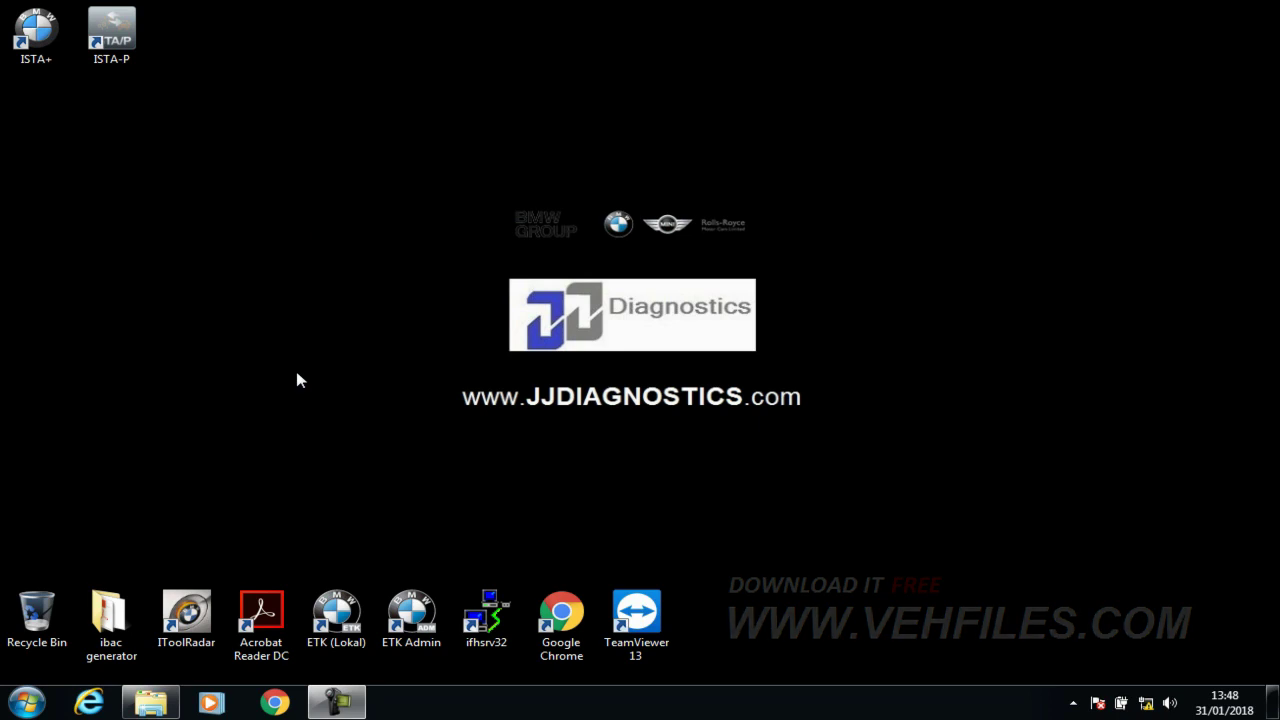
{"action": "double_click", "coordinate": [113, 40]}
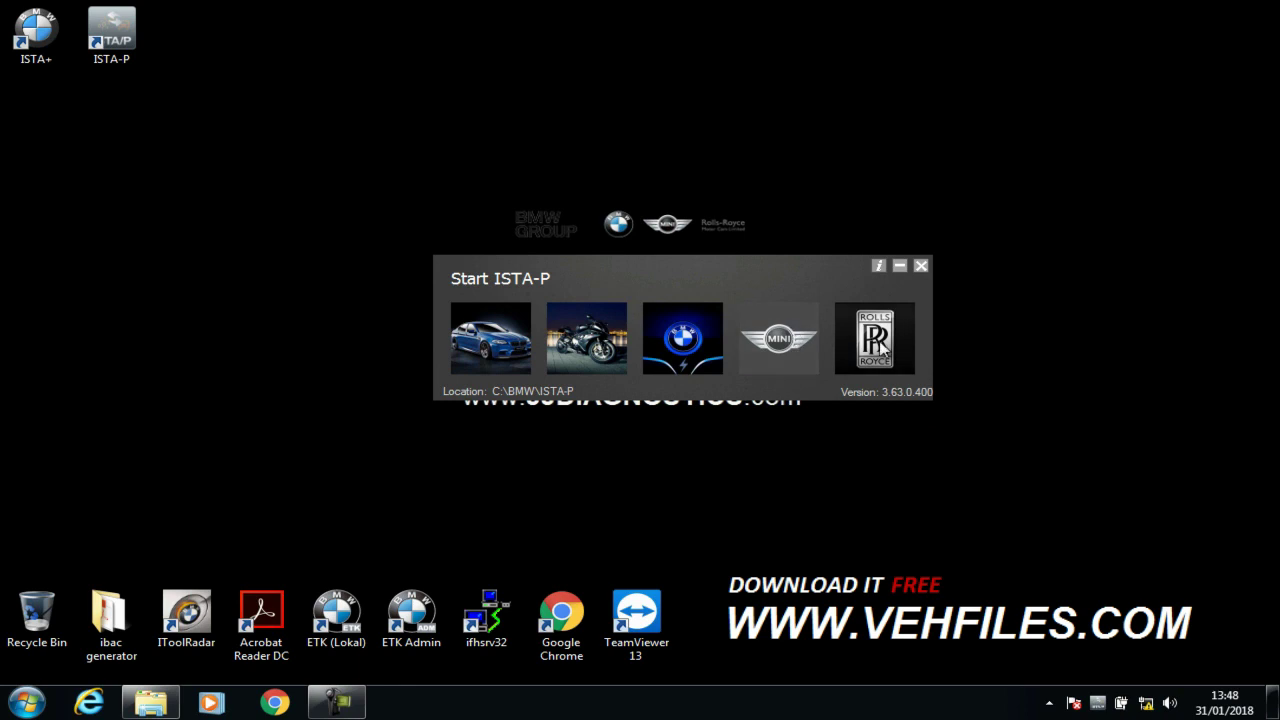
{"action": "left_click", "coordinate": [491, 333]}
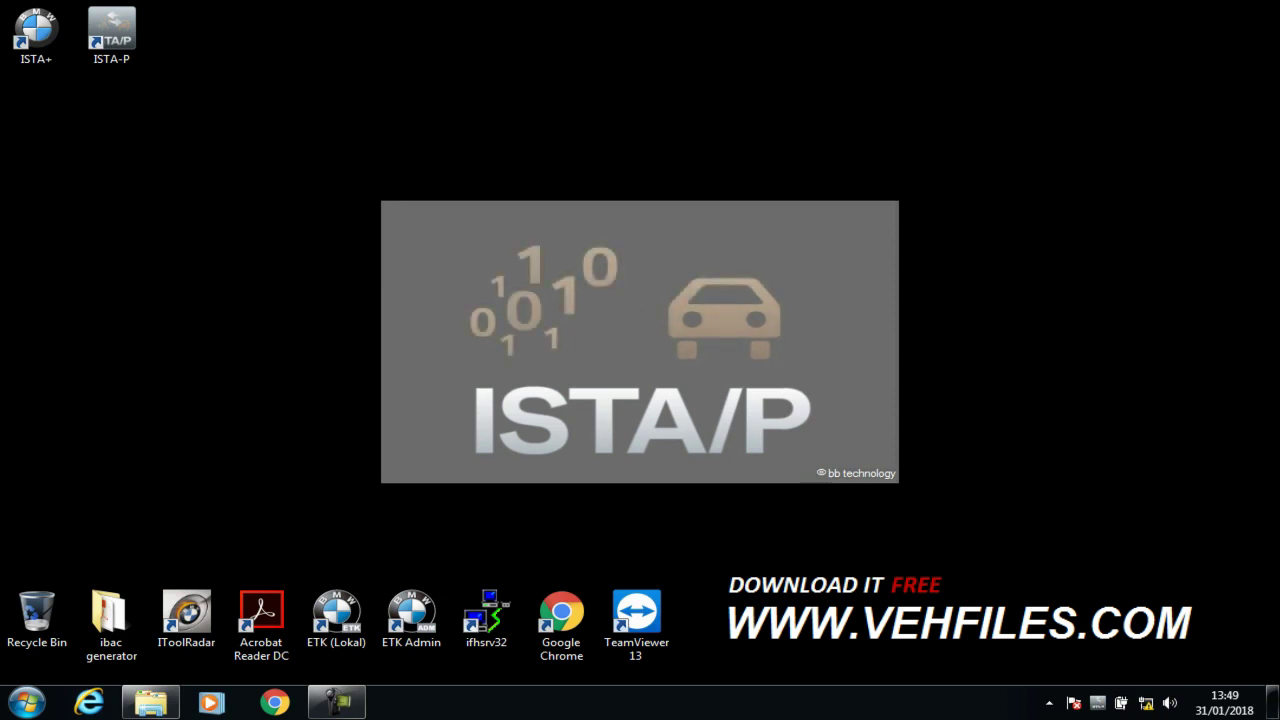
- Open the ISTA/P user manual PDF from the ISTA/P background application while the program loads
{"action": "right_click", "coordinate": [1097, 703]}
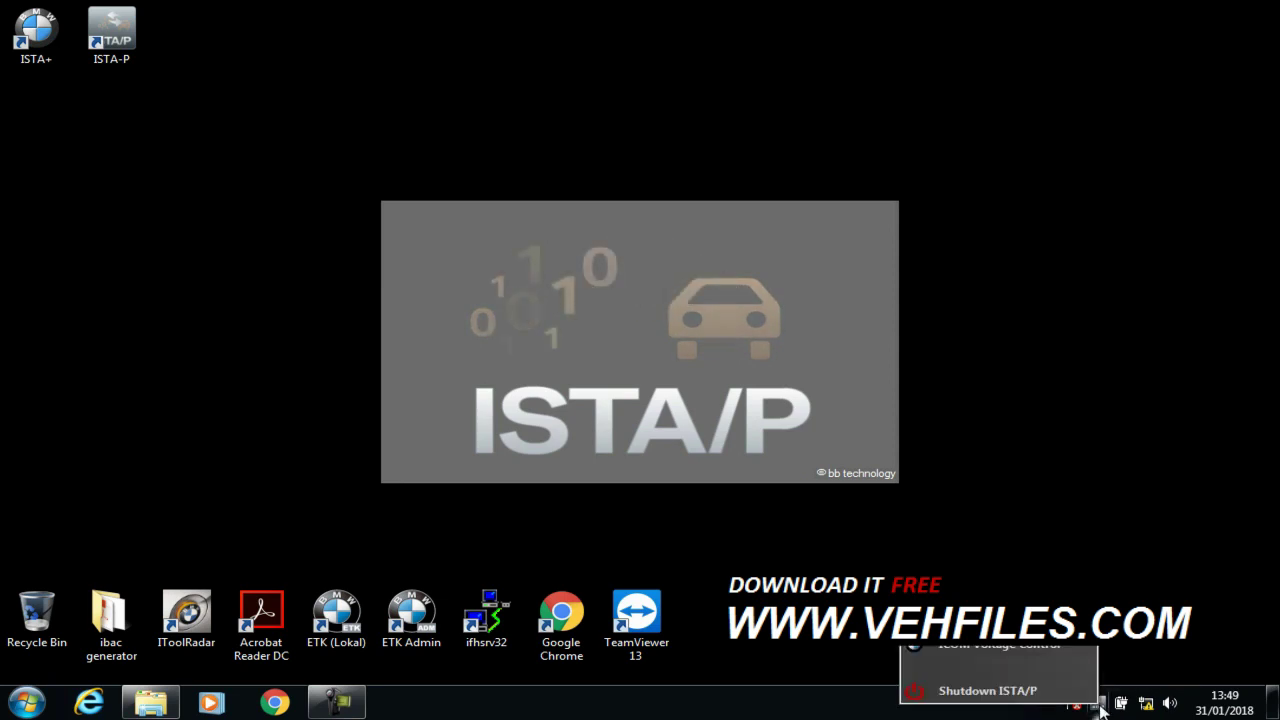
{"action": "left_click", "coordinate": [902, 705]}
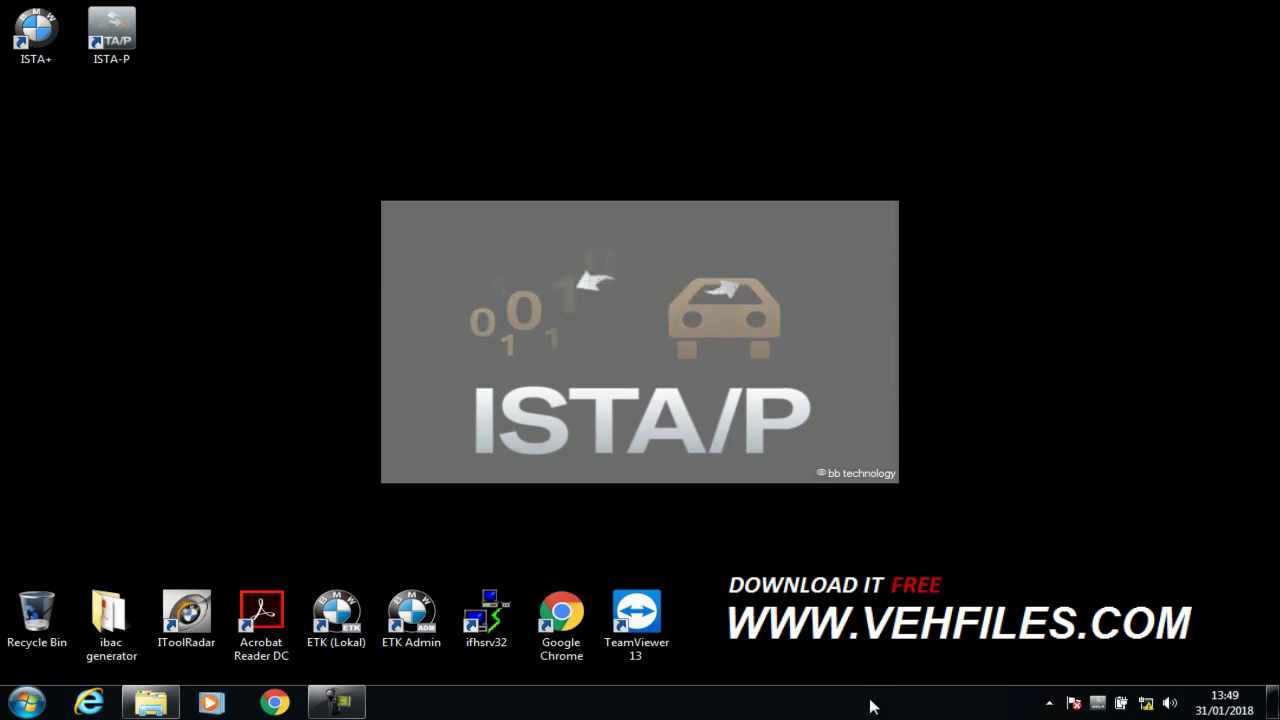
{"action": "right_click", "coordinate": [1097, 704]}
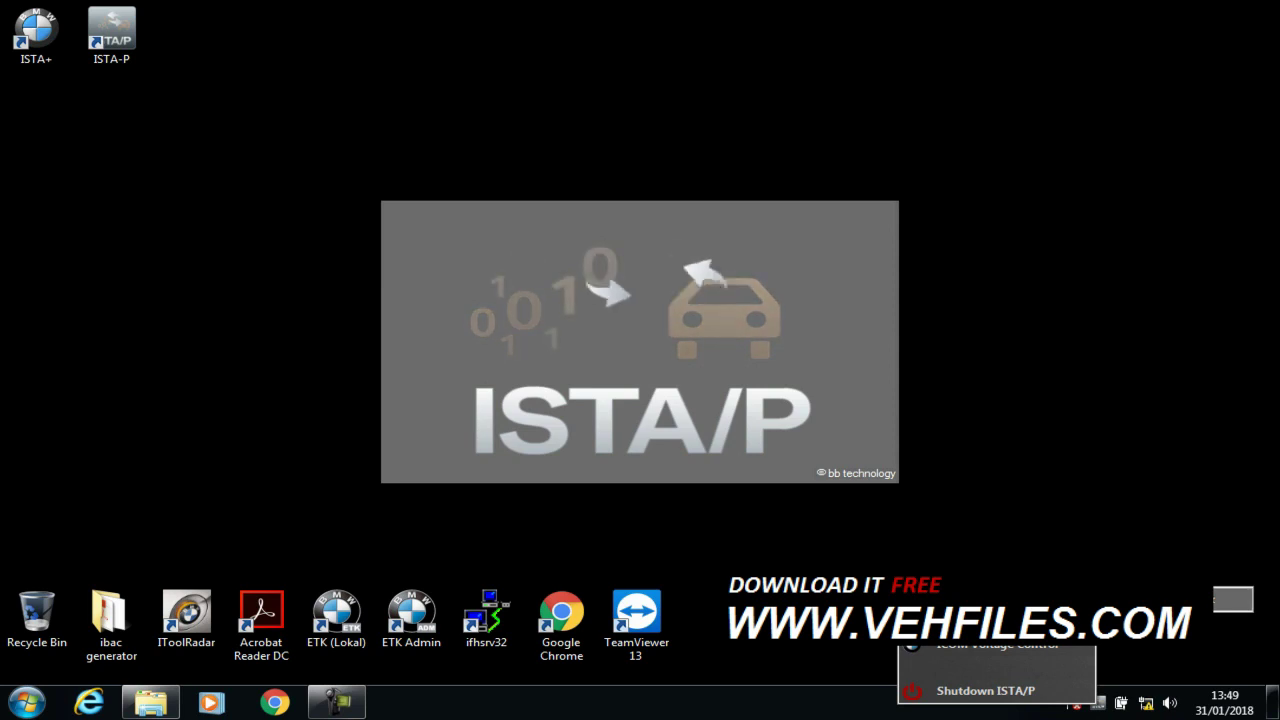
{"action": "left_click", "coordinate": [960, 620]}
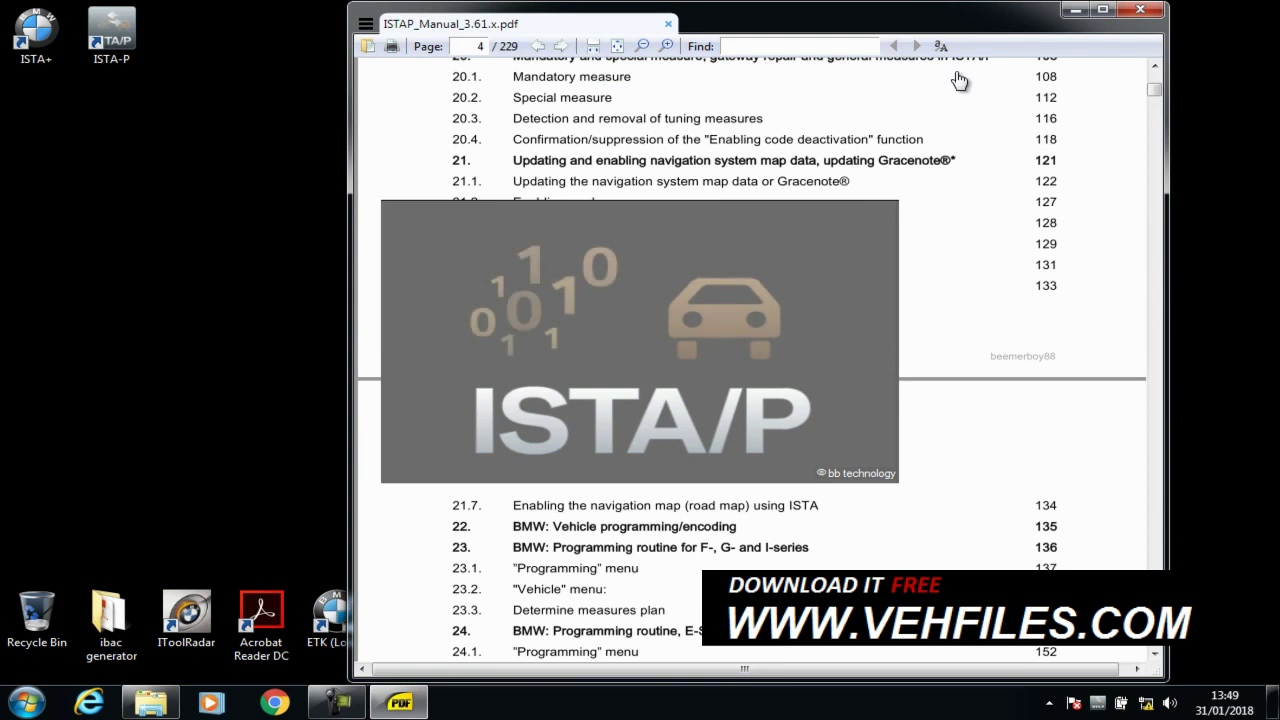
- Look through the ISTA/P manual from the title page to page 139 and close it
{"action": "left_click_drag", "start_coordinate": [936, 19], "coordinate": [1046, 18]}
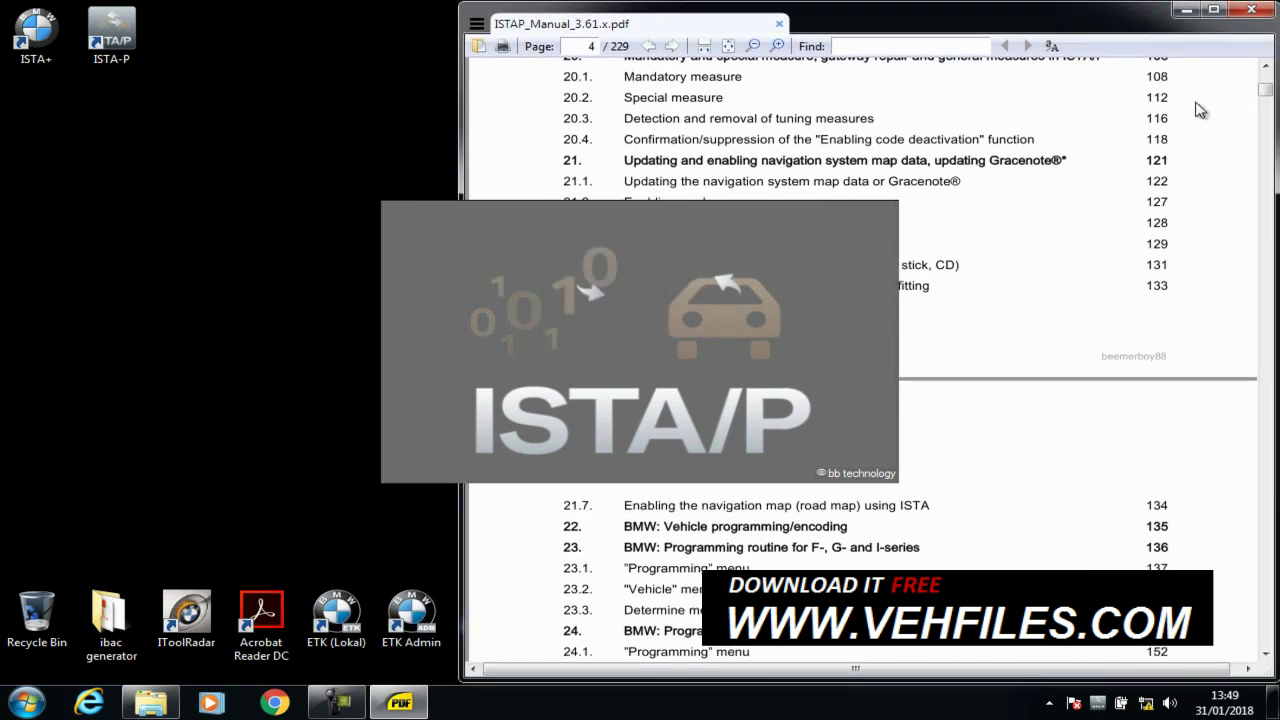
{"action": "left_click_drag", "start_coordinate": [1266, 93], "coordinate": [1268, 85]}
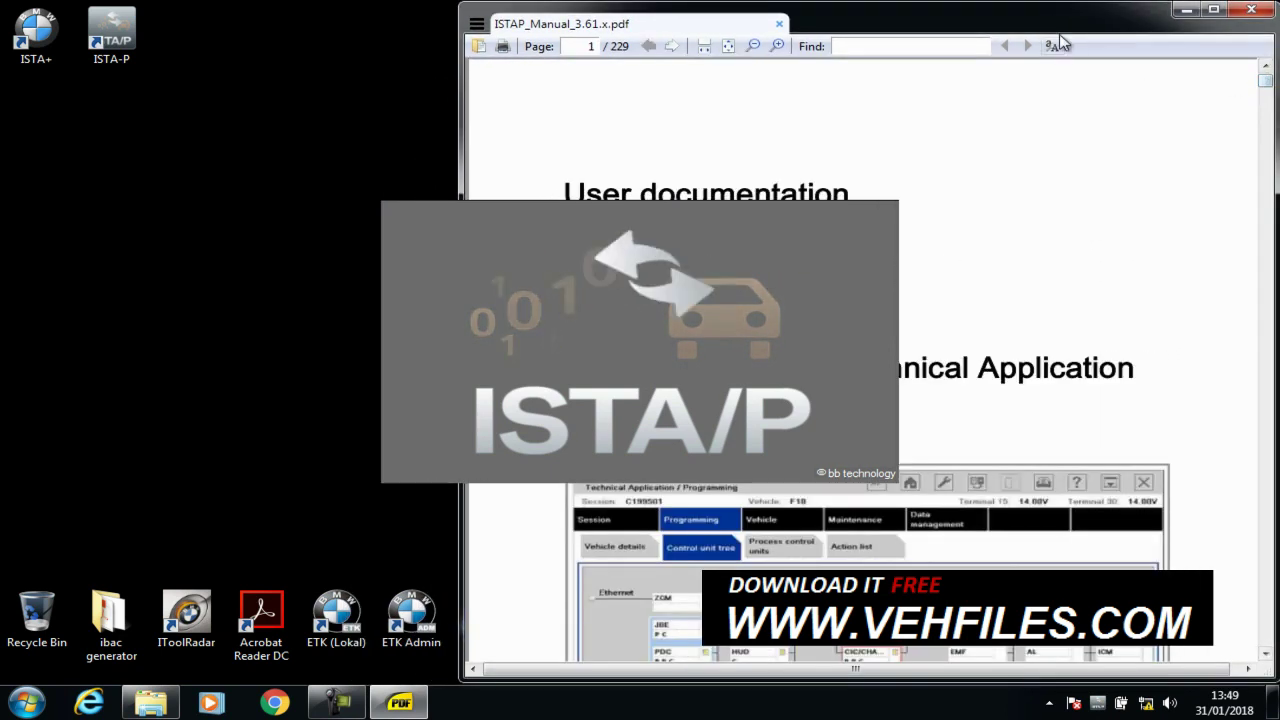
{"action": "mouse_move", "coordinate": [1058, 30]}
{"action": "left_mouse_down"}
{"action": "mouse_move", "coordinate": [788, 65]}
{"action": "mouse_move", "coordinate": [463, 8]}
{"action": "mouse_move", "coordinate": [576, 25]}
{"action": "mouse_move", "coordinate": [1049, 30]}
{"action": "left_mouse_up"}
{"action": "left_click_drag", "start_coordinate": [1242, 82], "coordinate": [1246, 422]}
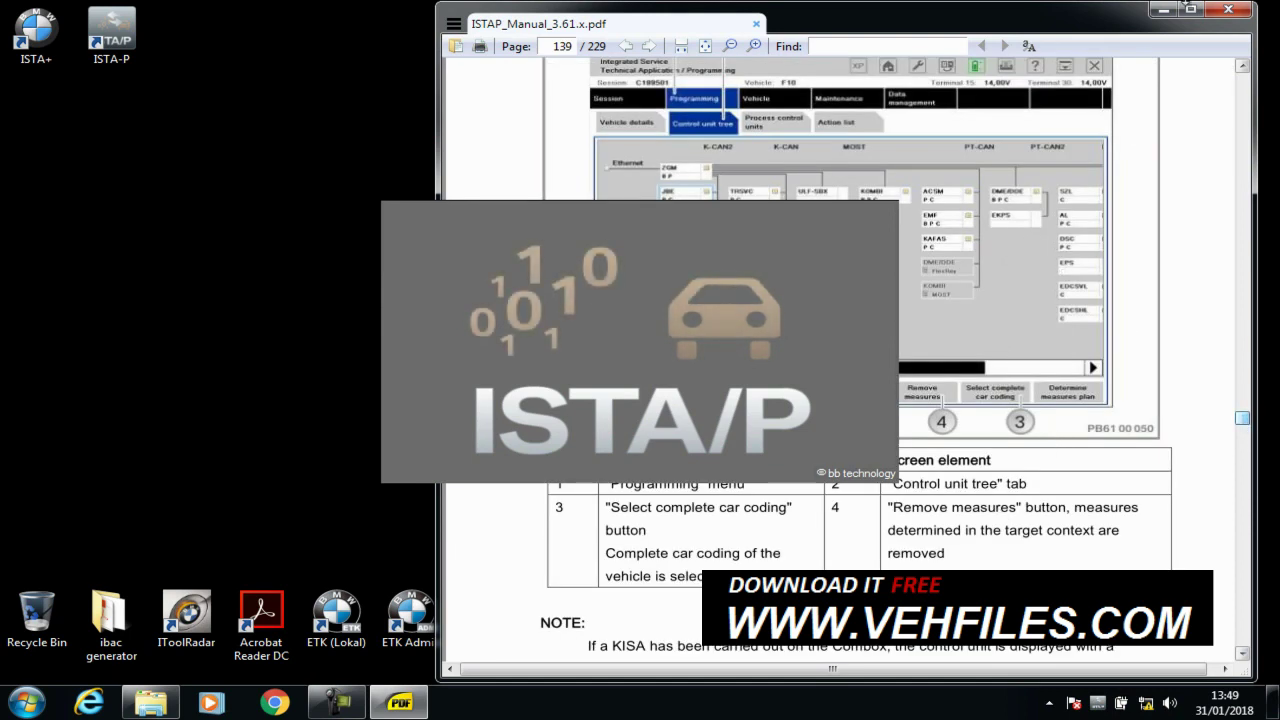
{"action": "left_click", "coordinate": [1237, 14]}
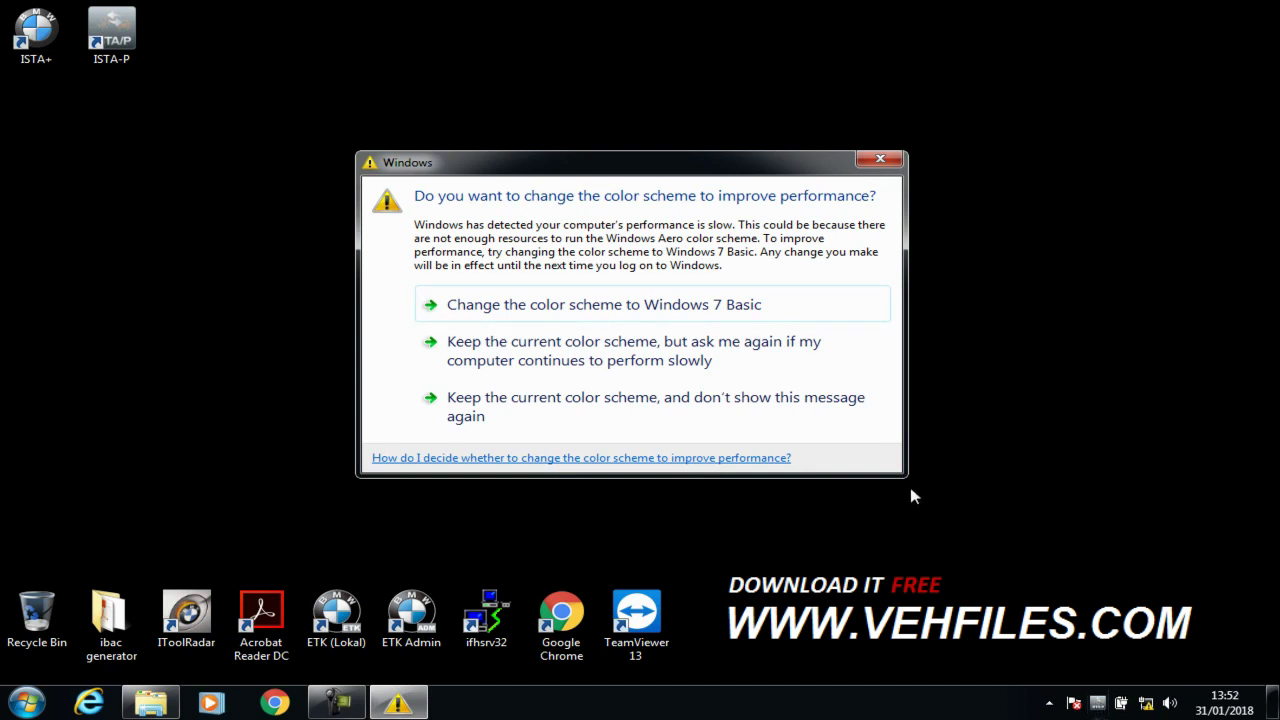
- Dismiss the Windows color scheme message and create a new session with automatic ISTA/P server selection, connected through the listed ICOM interface
{"action": "left_click", "coordinate": [880, 161]}
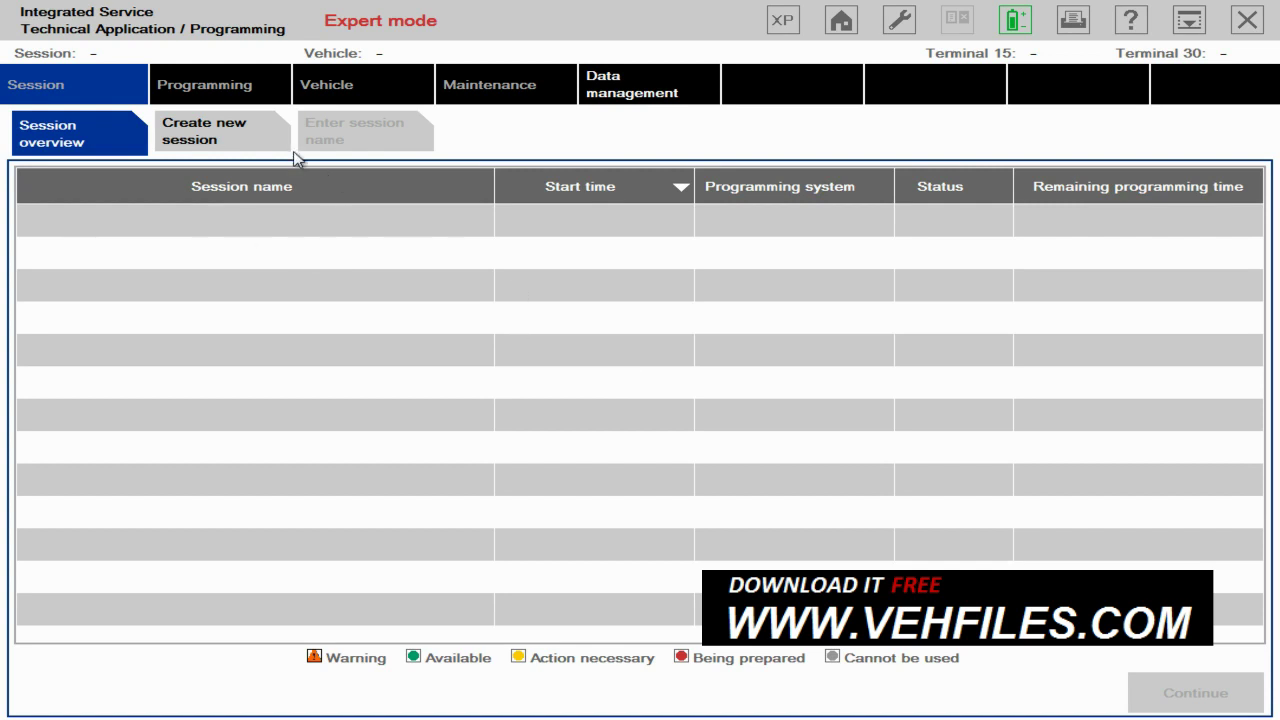
{"action": "left_click", "coordinate": [196, 132]}
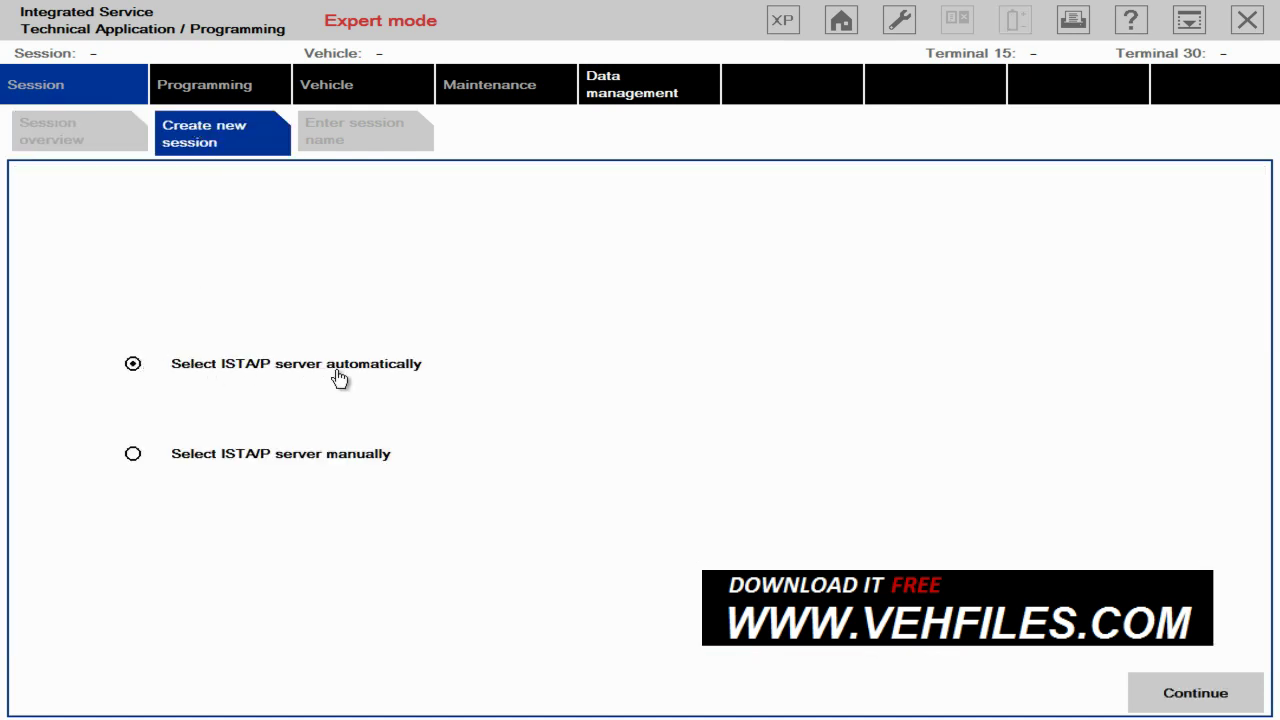
{"action": "left_click", "coordinate": [1225, 703]}
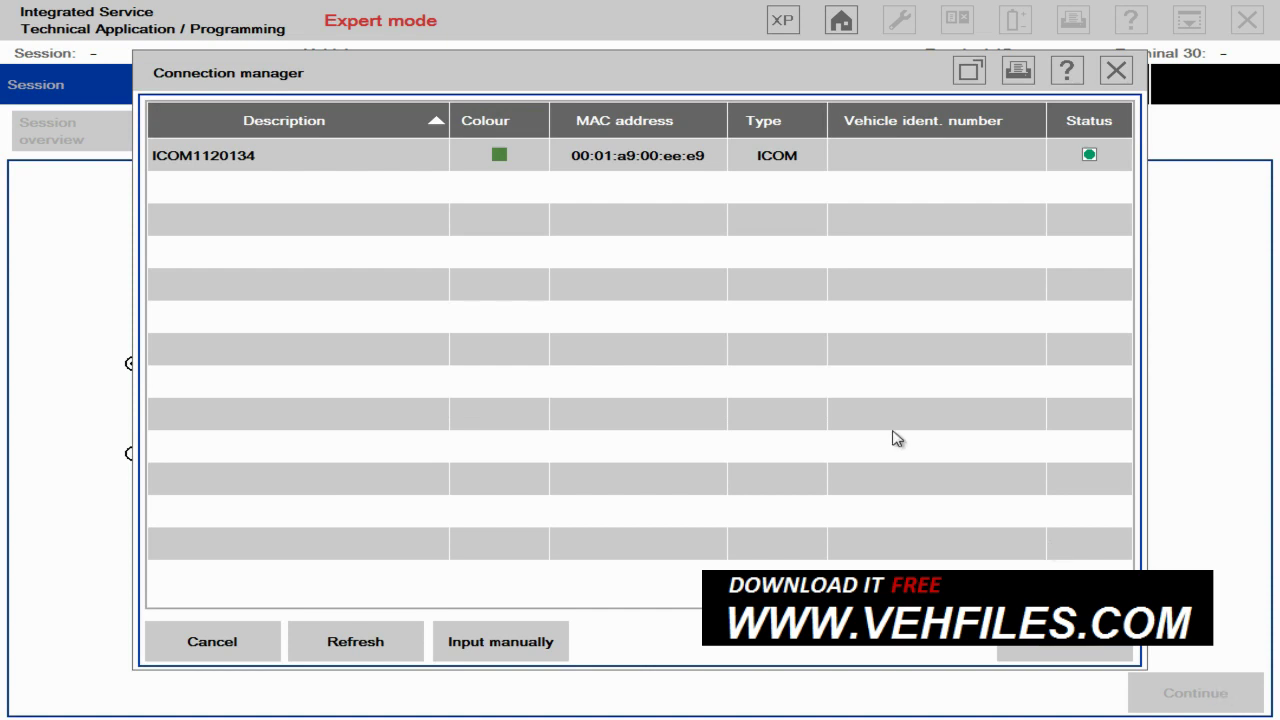
{"action": "left_click", "coordinate": [705, 176]}
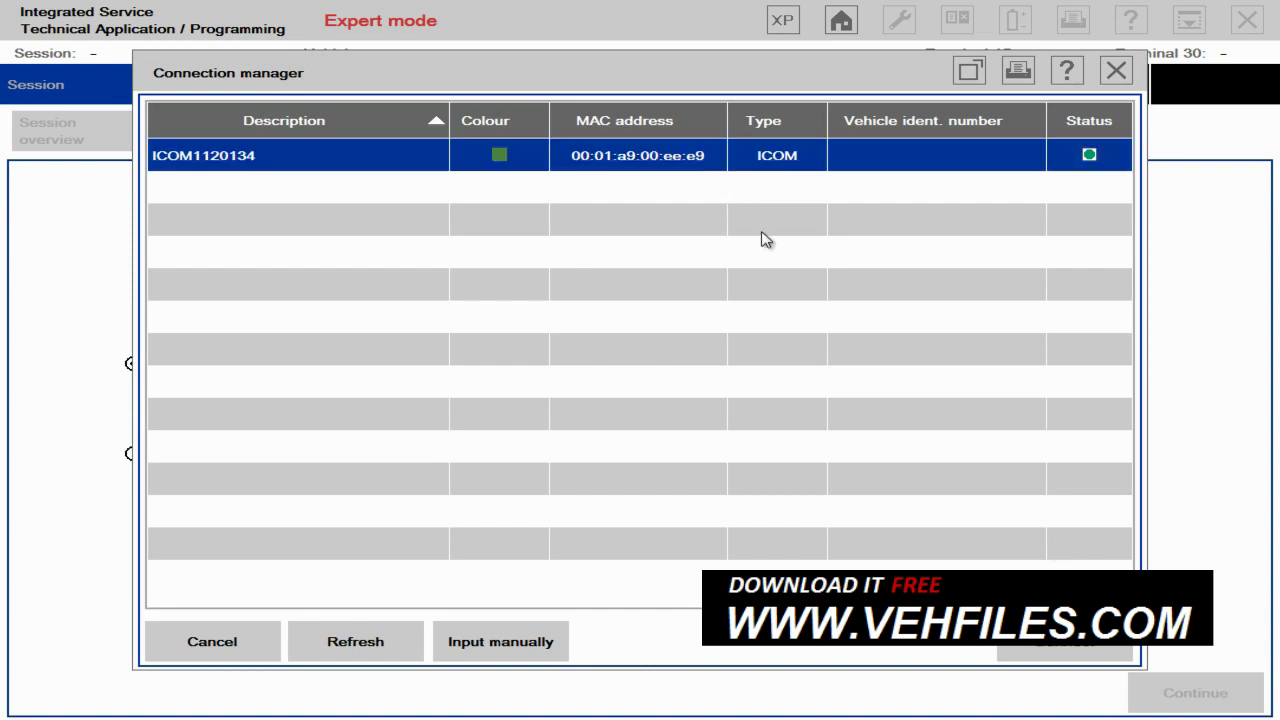
{"action": "left_click", "coordinate": [1035, 645]}
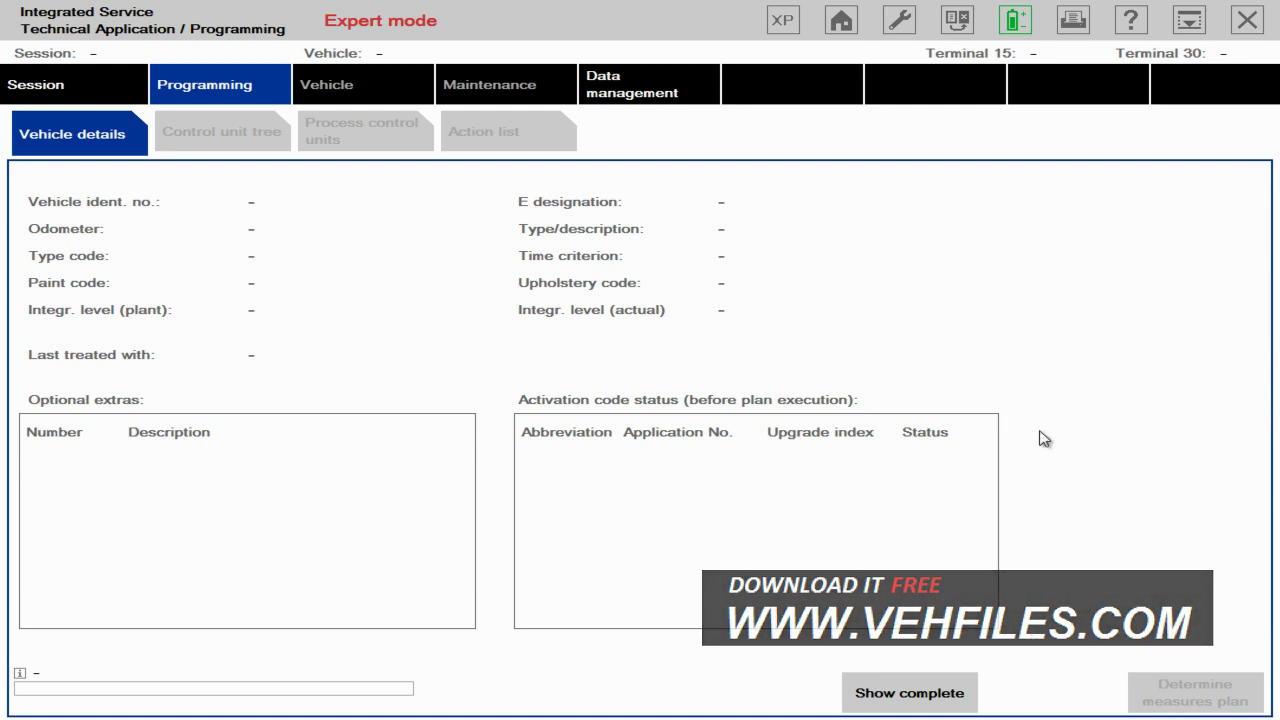
- End the programming session and close the ISTA/P client
{"action": "left_click", "coordinate": [1246, 20]}
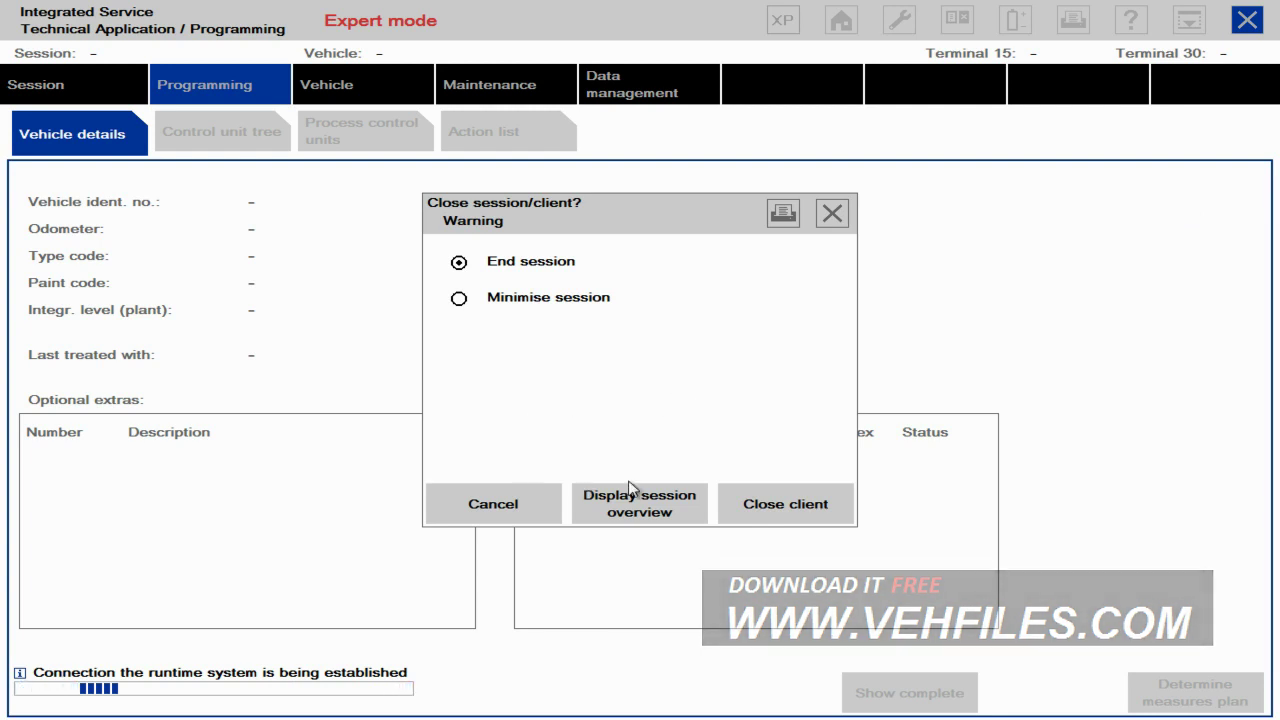
{"action": "left_click", "coordinate": [756, 510]}
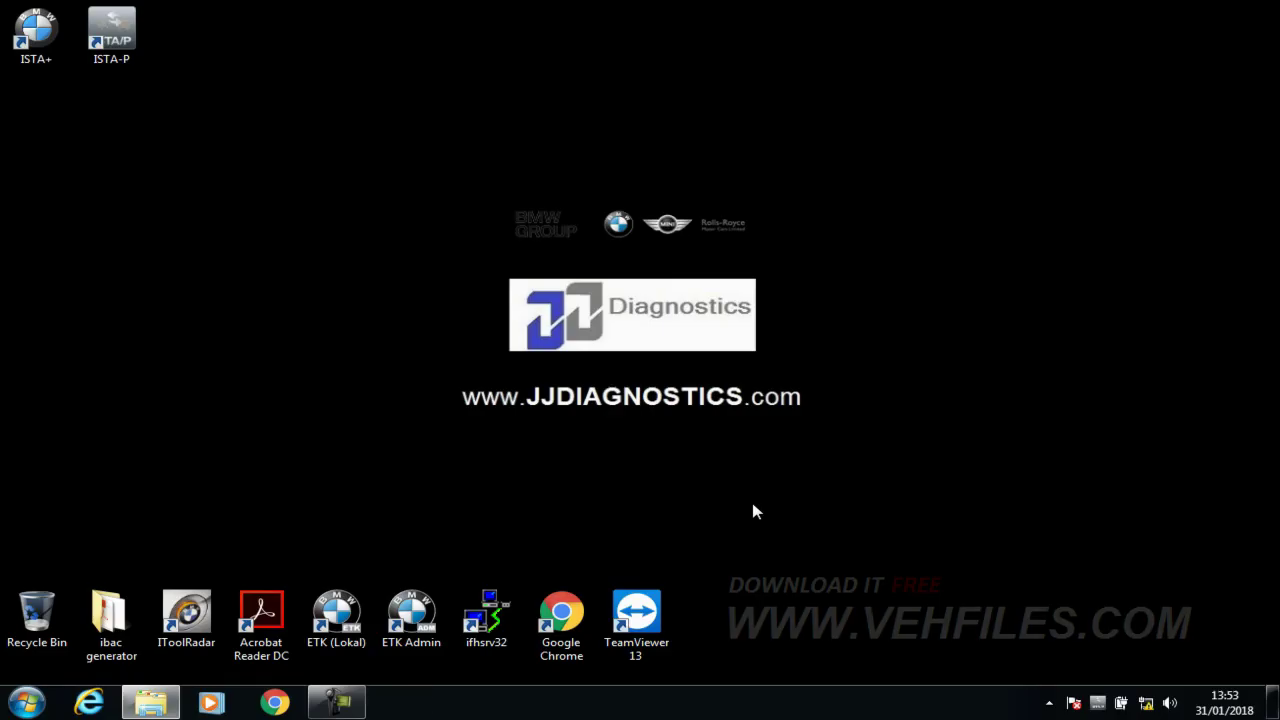